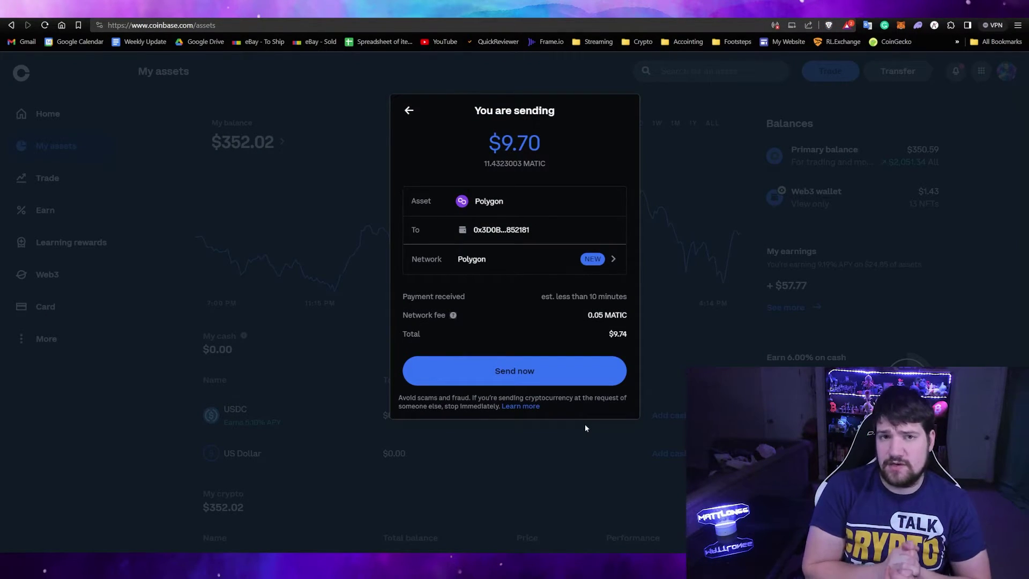
- Keep Polygon as the sending network for the $9.70 MATIC send in Coinbase
click(581, 259)
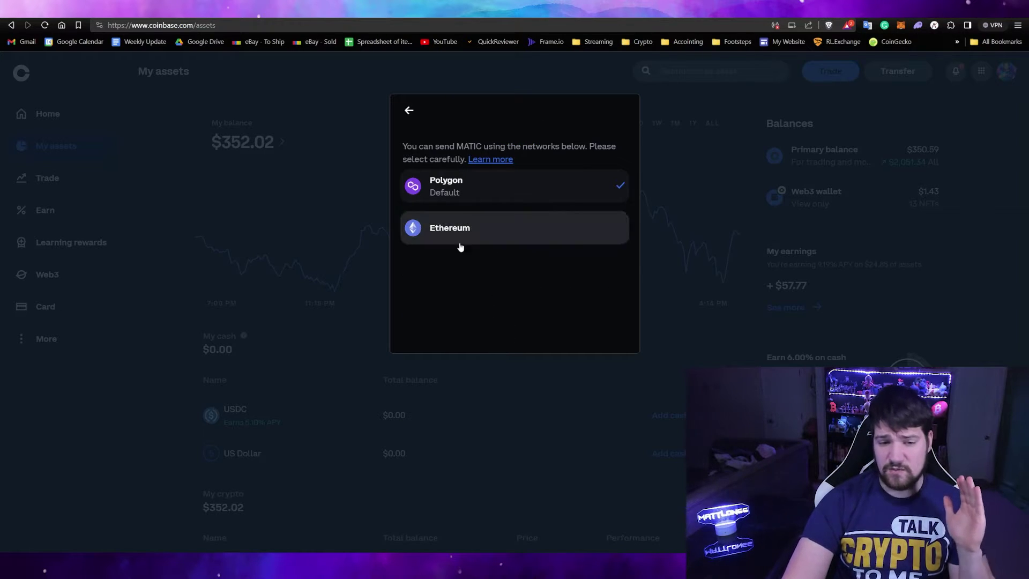
click(409, 112)
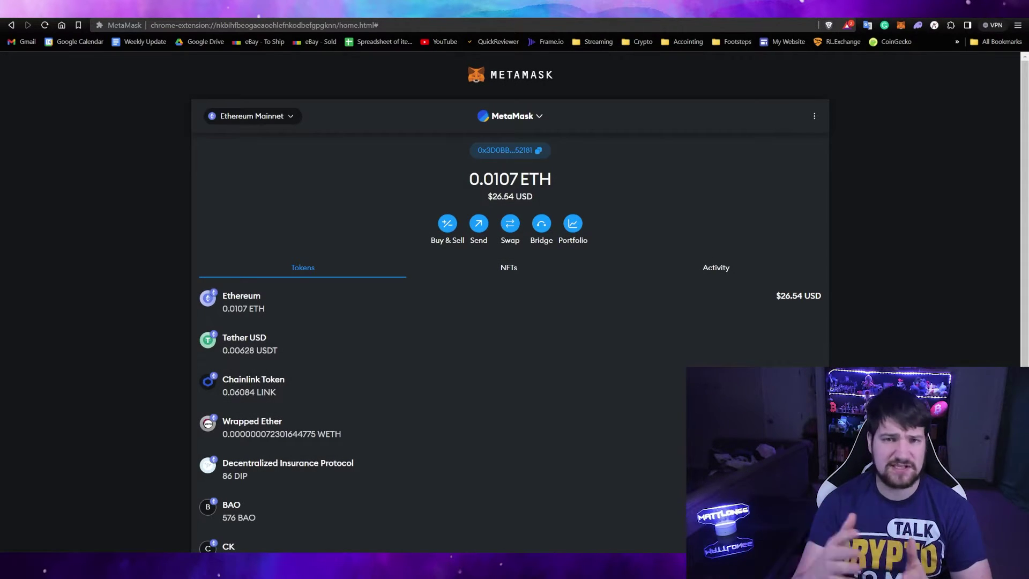
- Reach MetaMask's Add a network page listing popular networks like Arbitrum One and Base Mainnet
click(274, 122)
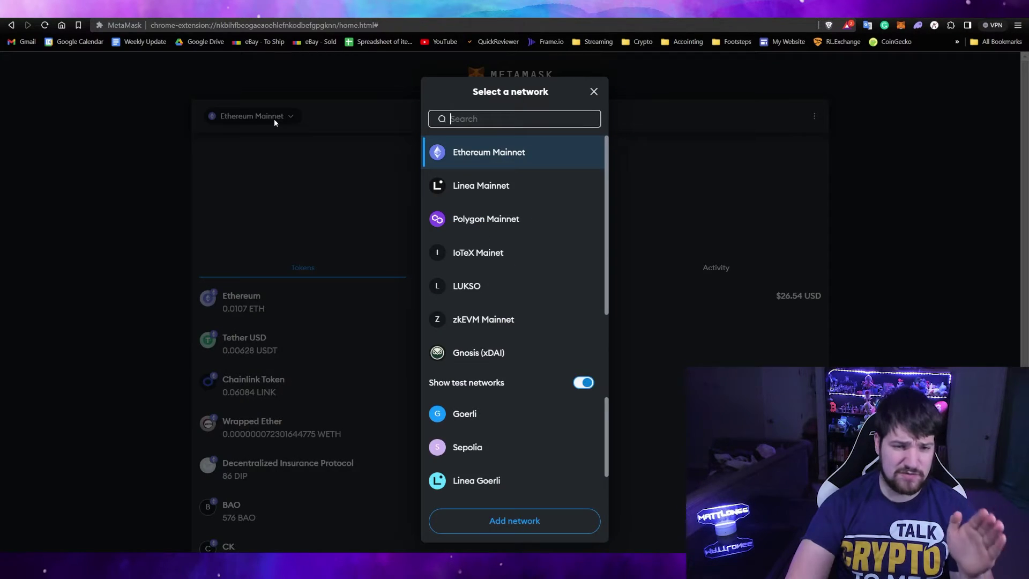
click(529, 523)
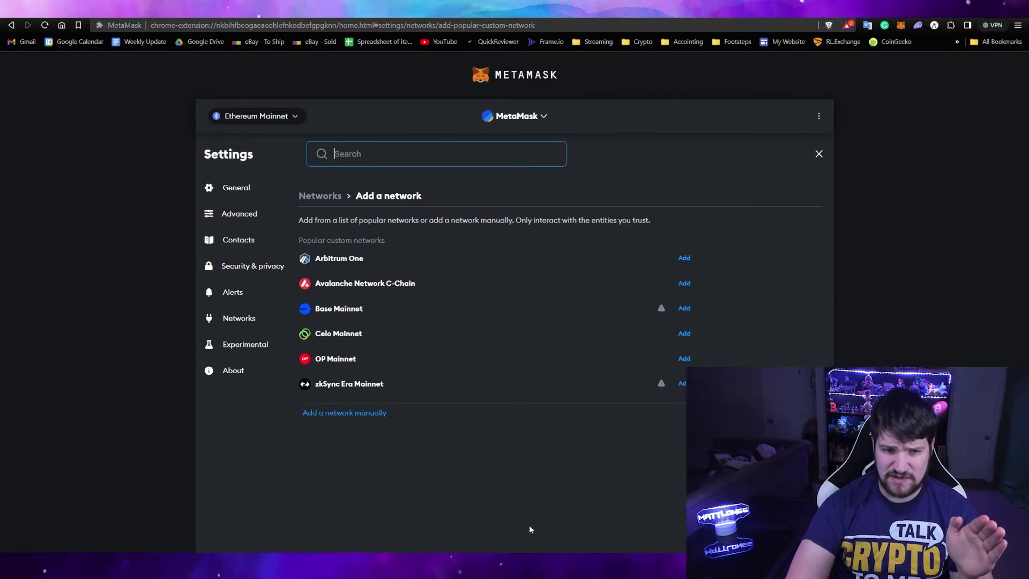
click(375, 157)
text(poly)
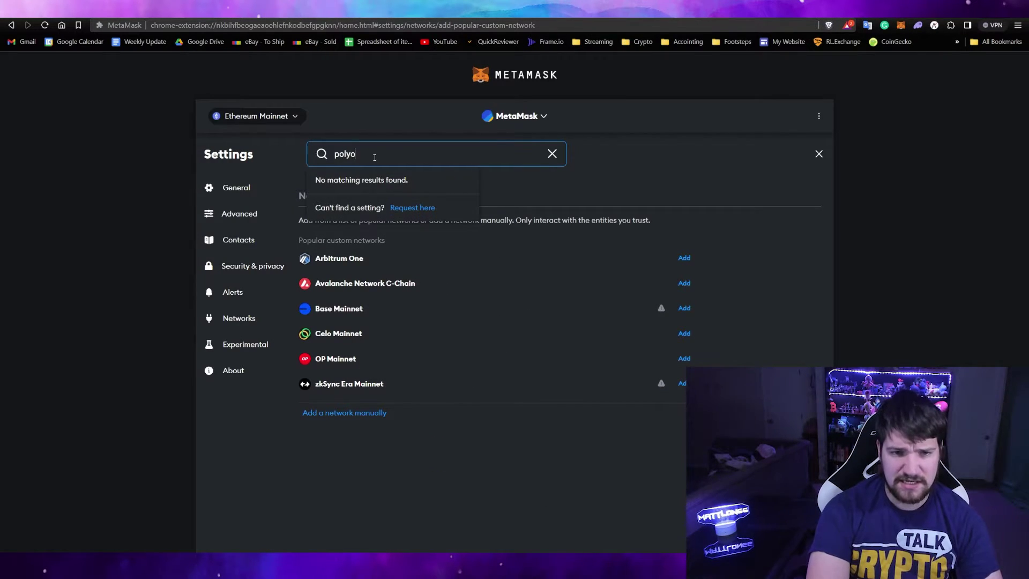
text(o)
key(BackSpace)
key(BackSpace)
key(BackSpace)
key(BackSpace)
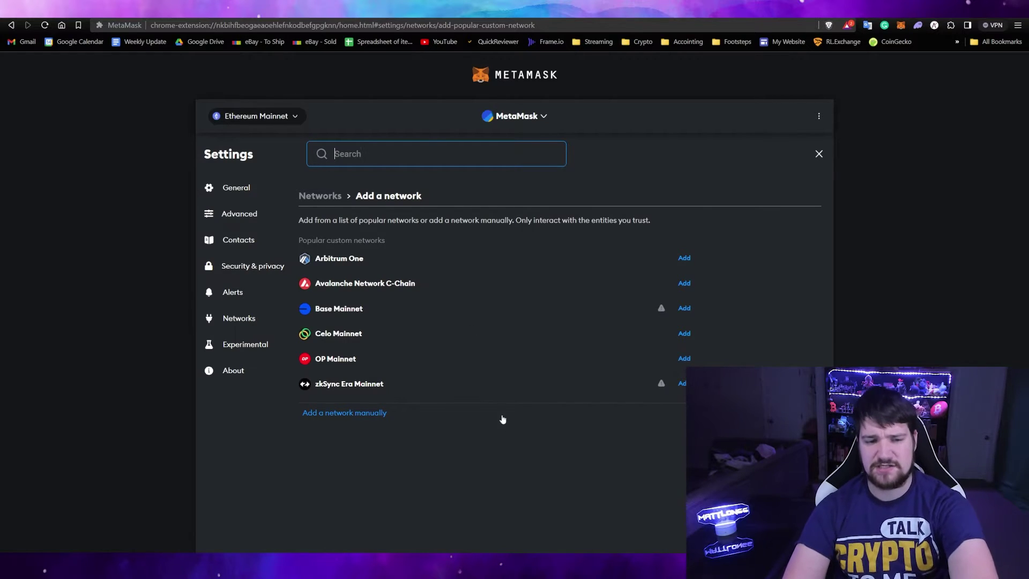
click(365, 414)
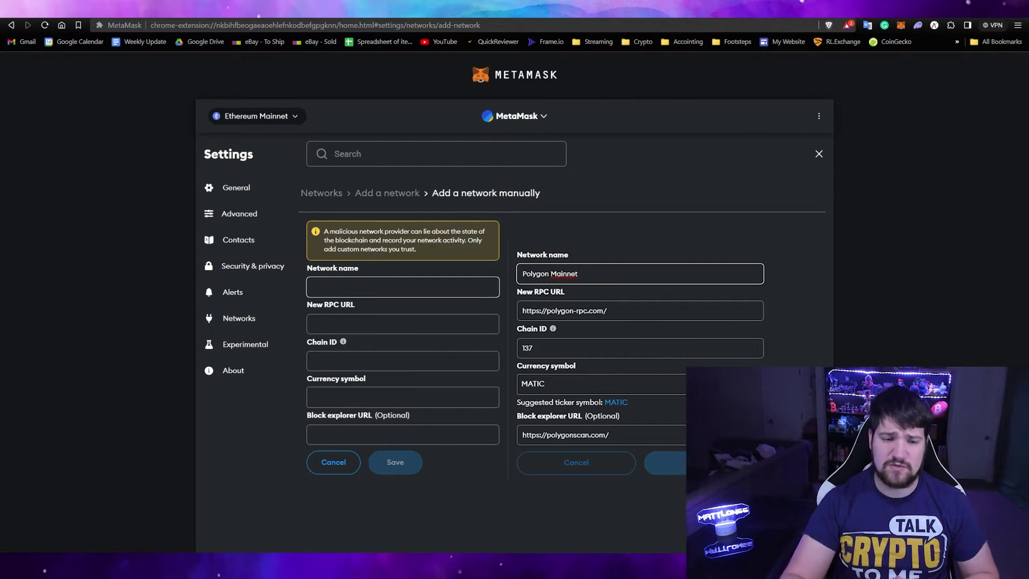
click(330, 471)
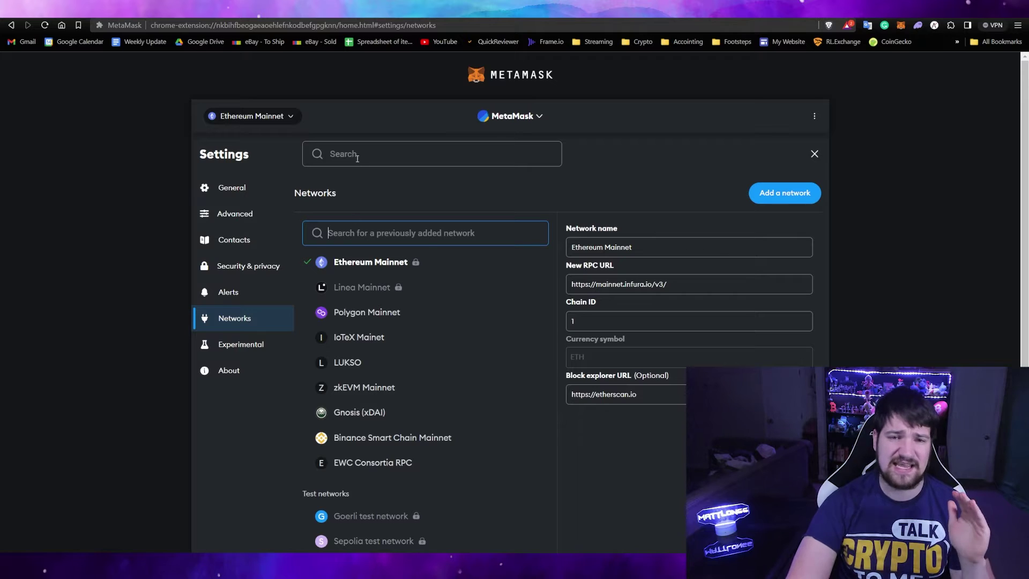
click(289, 117)
click(547, 524)
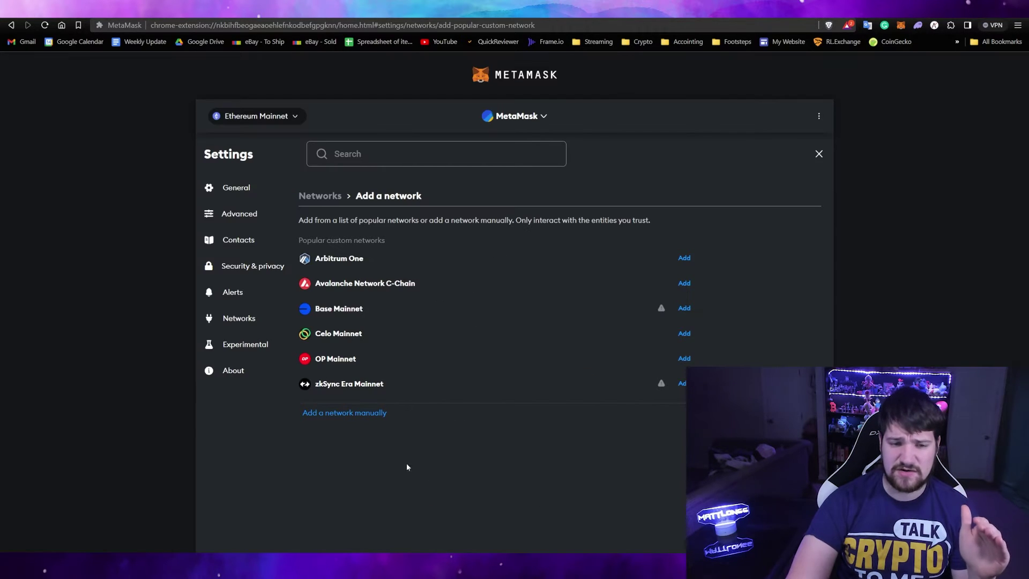
- Switch the wallet to Polygon Mainnet and verify the 10.1010101 MATIC receipt in Activity
click(342, 414)
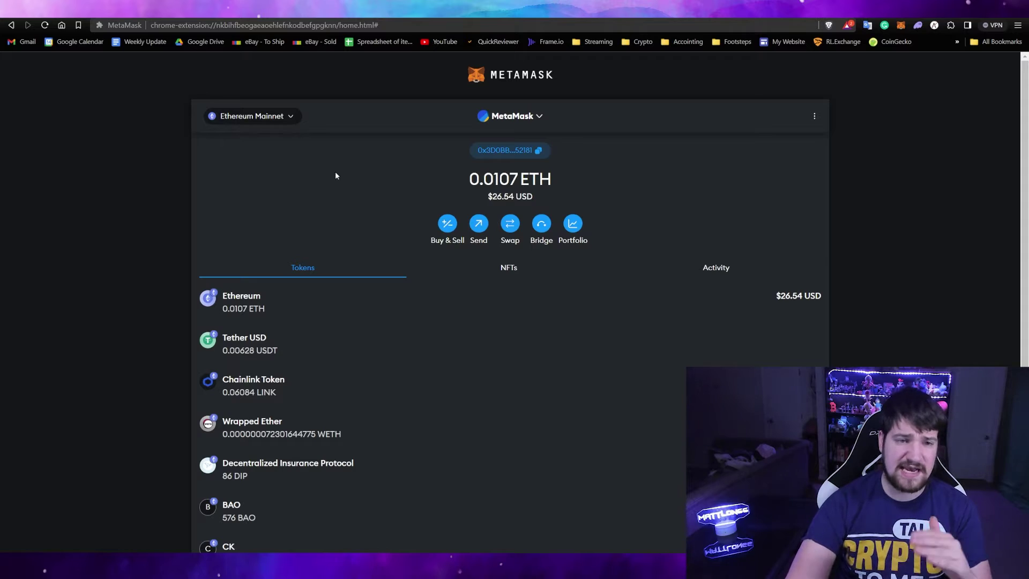
click(278, 123)
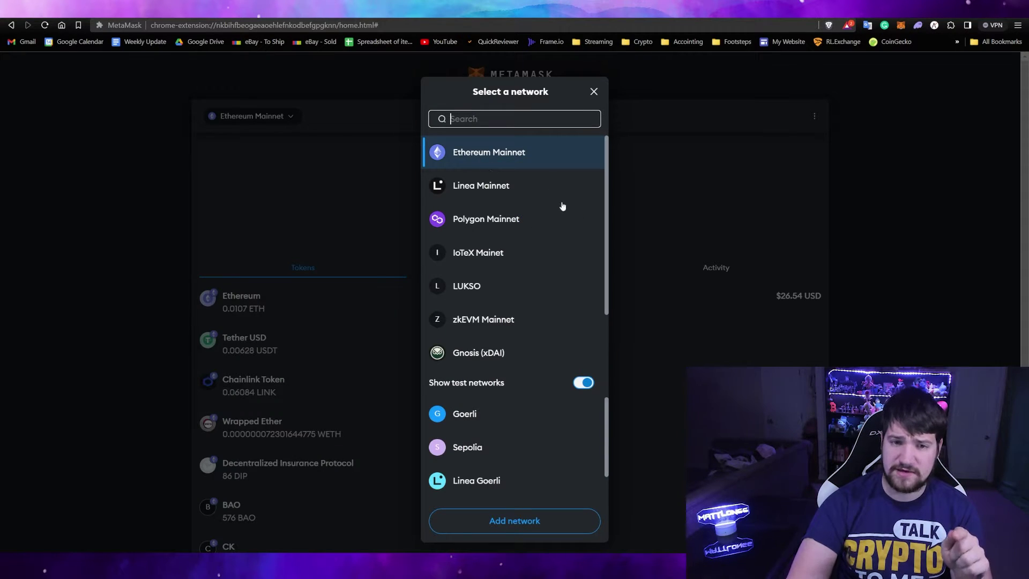
click(530, 217)
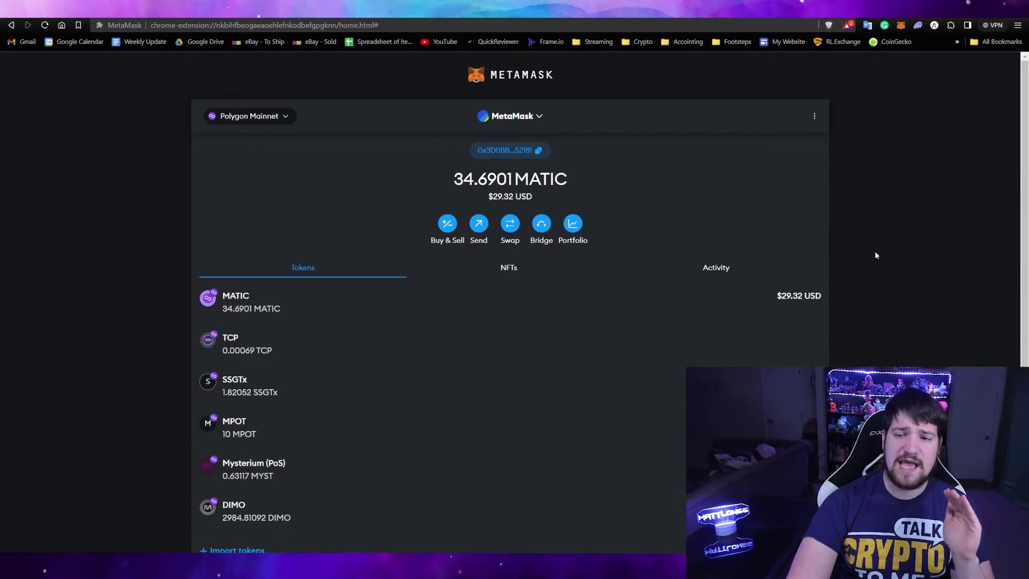
click(738, 271)
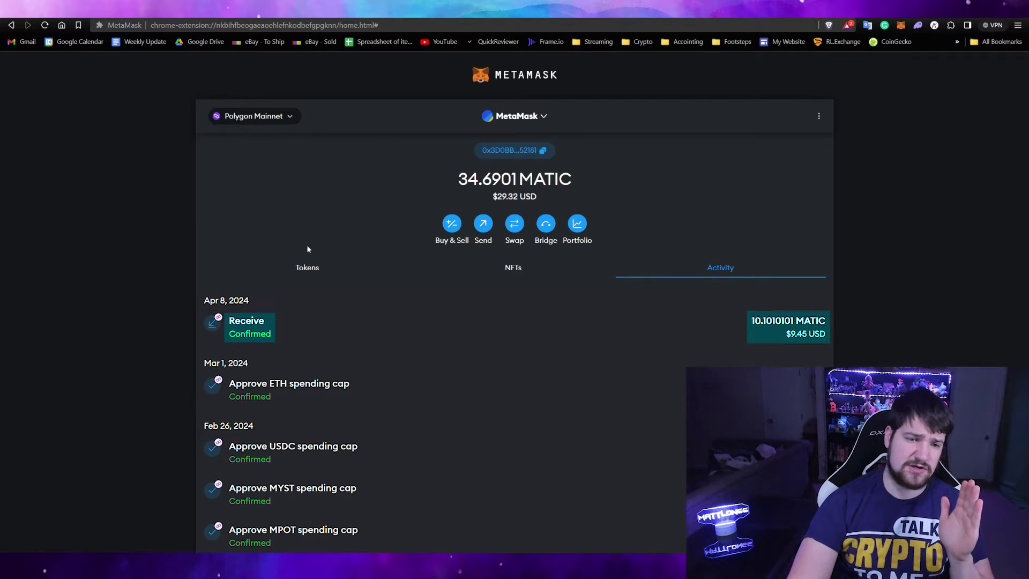
click(314, 268)
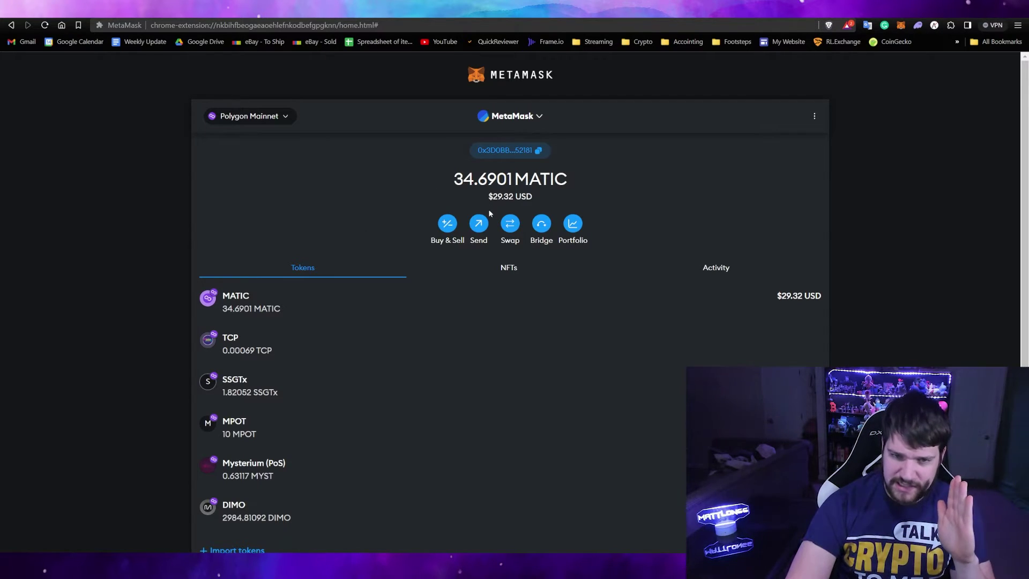
- Start a swap from MATIC, choosing DAI (PoS) Dai Stablecoin as the token to receive
click(510, 225)
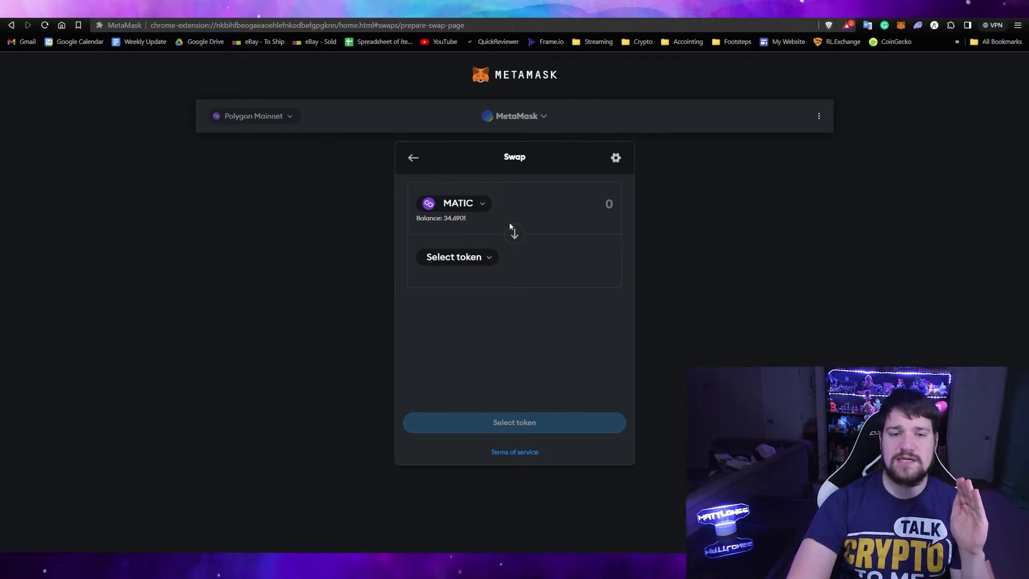
click(473, 258)
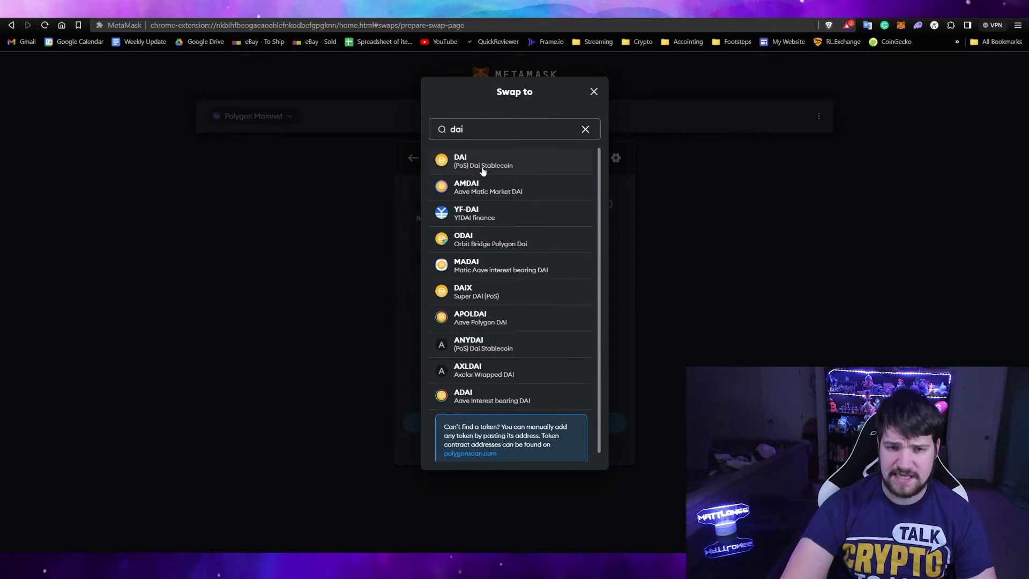
click(527, 169)
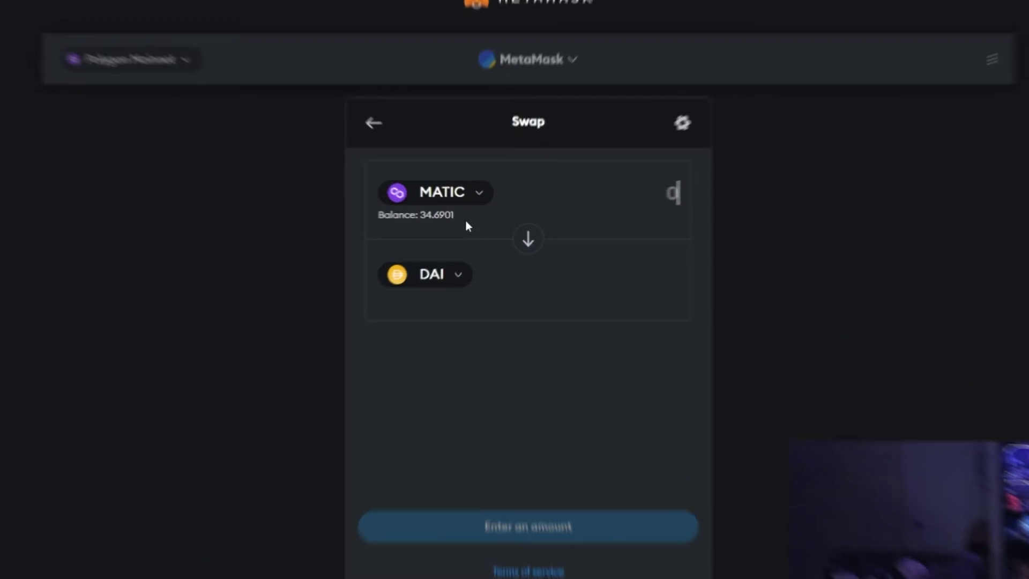
mouse_move(414, 218)
mouse_down()
mouse_move(445, 220)
mouse_move(399, 224)
mouse_move(425, 224)
mouse_up()
click(766, 185)
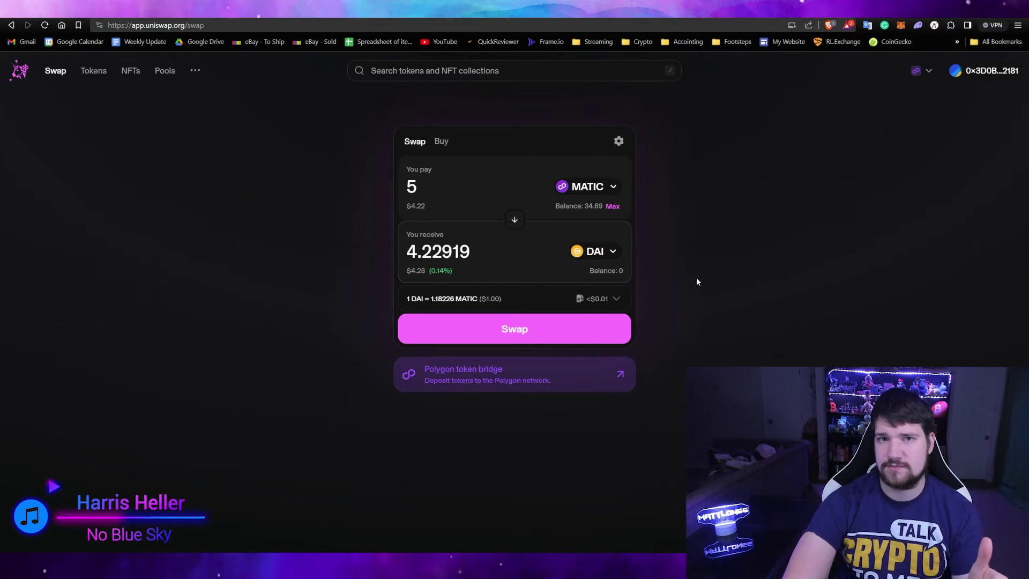
- Swap 5 MATIC for 4.22919 DAI on Uniswap and approve it in MetaMask
key(ctrl+l)
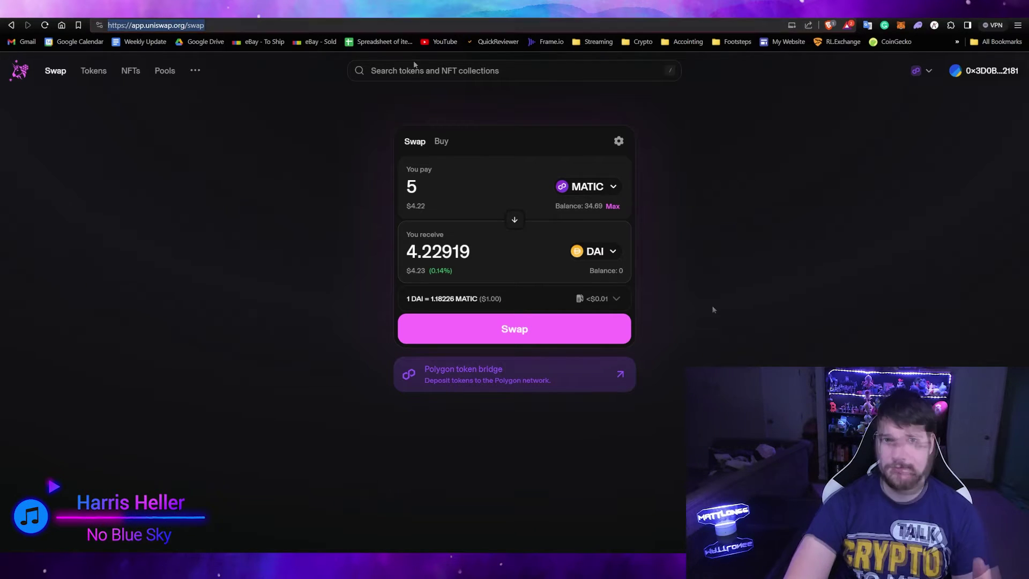
click(566, 330)
click(552, 423)
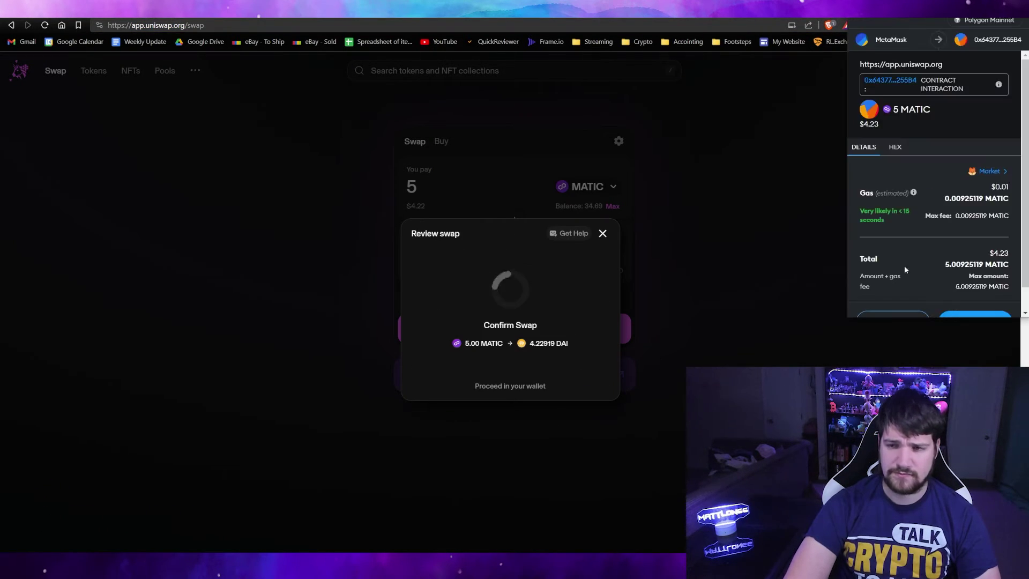
click(914, 265)
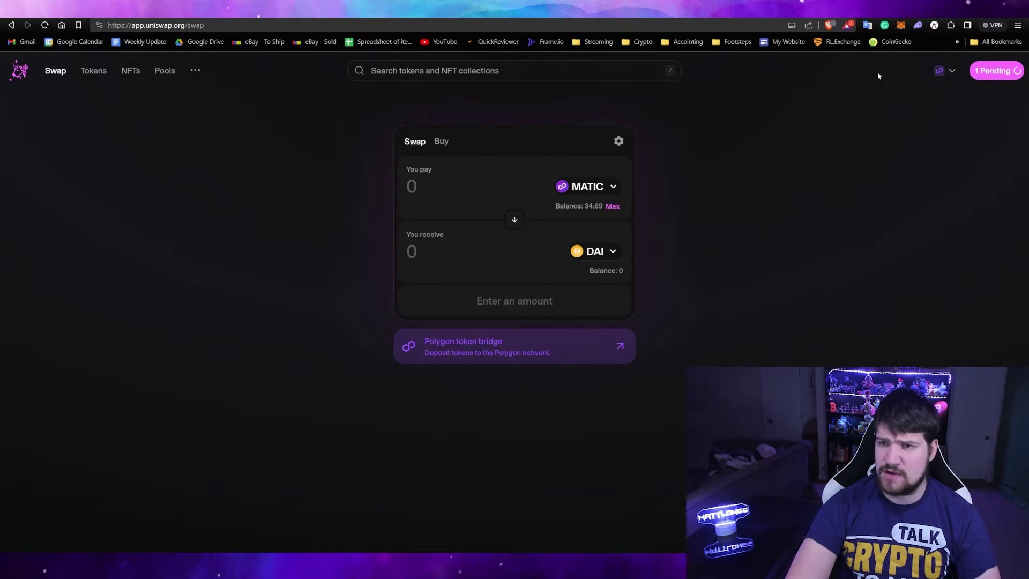
- Check the pending swap in MetaMask and bring up the wallet's token list
click(899, 26)
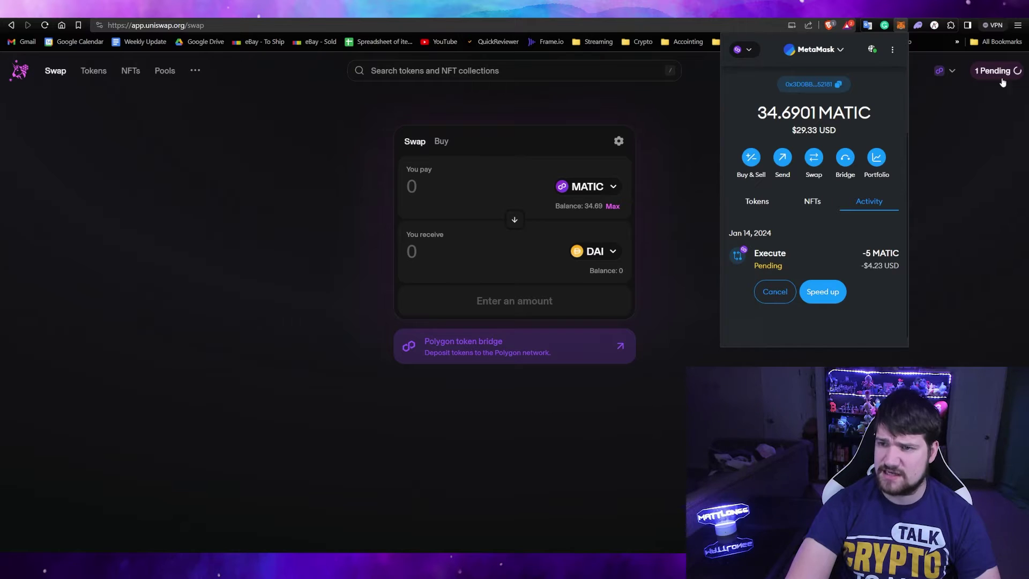
click(879, 209)
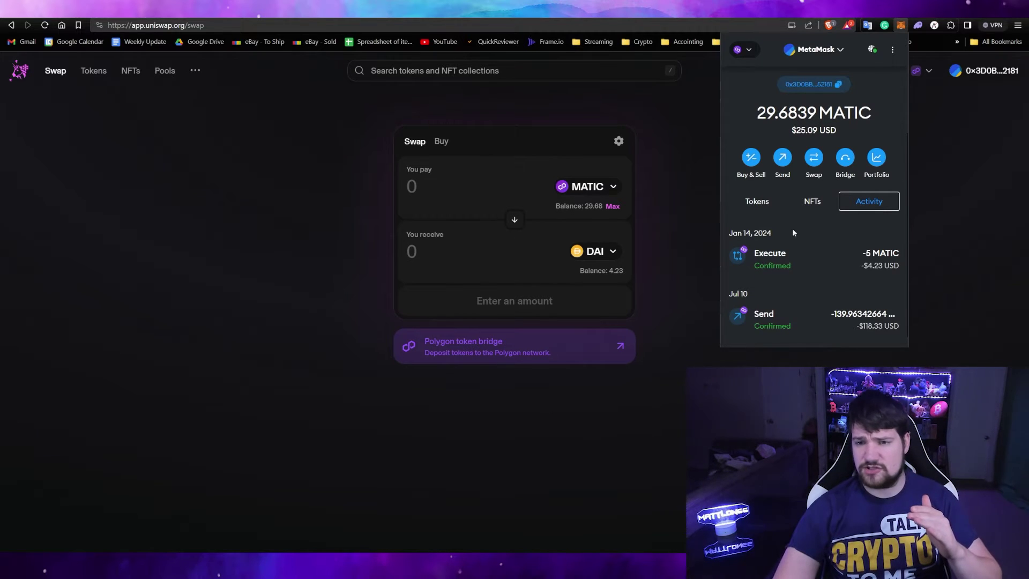
click(759, 204)
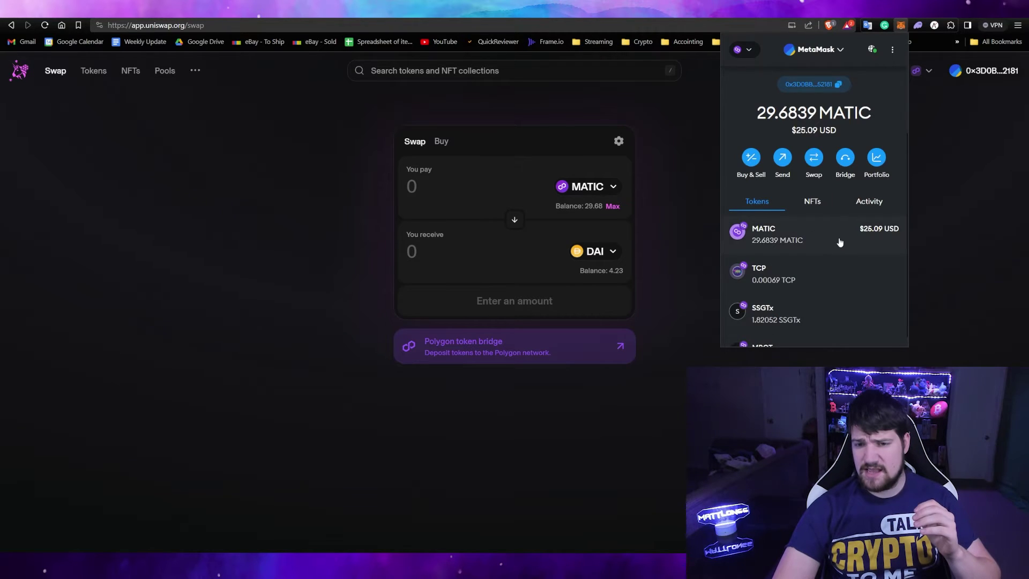
scroll(841, 244, down, 3)
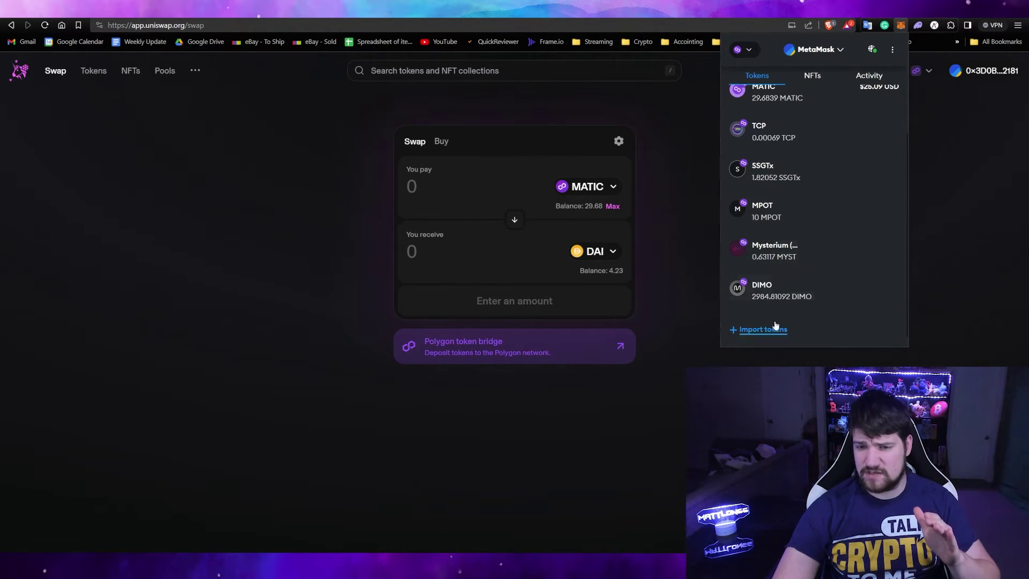
- Import (PoS) Dai Stablecoin so its 4.23234 DAI balance is listed
click(757, 331)
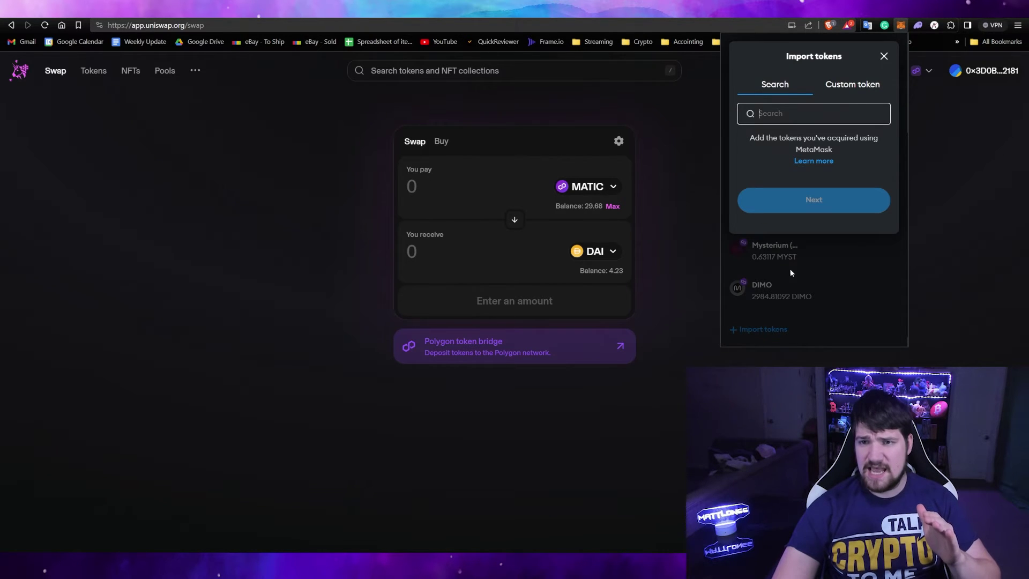
text(dai)
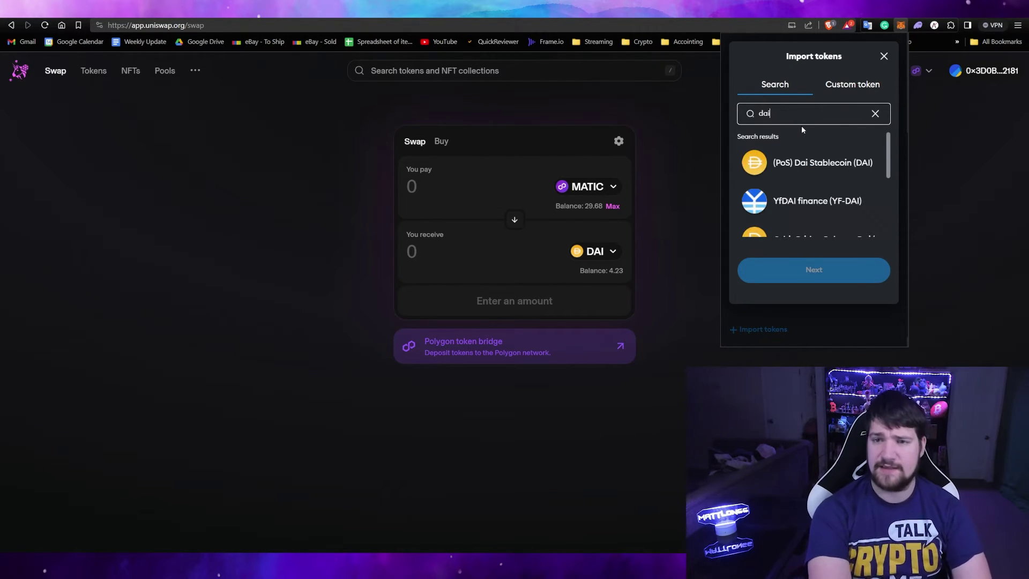
click(812, 162)
click(814, 270)
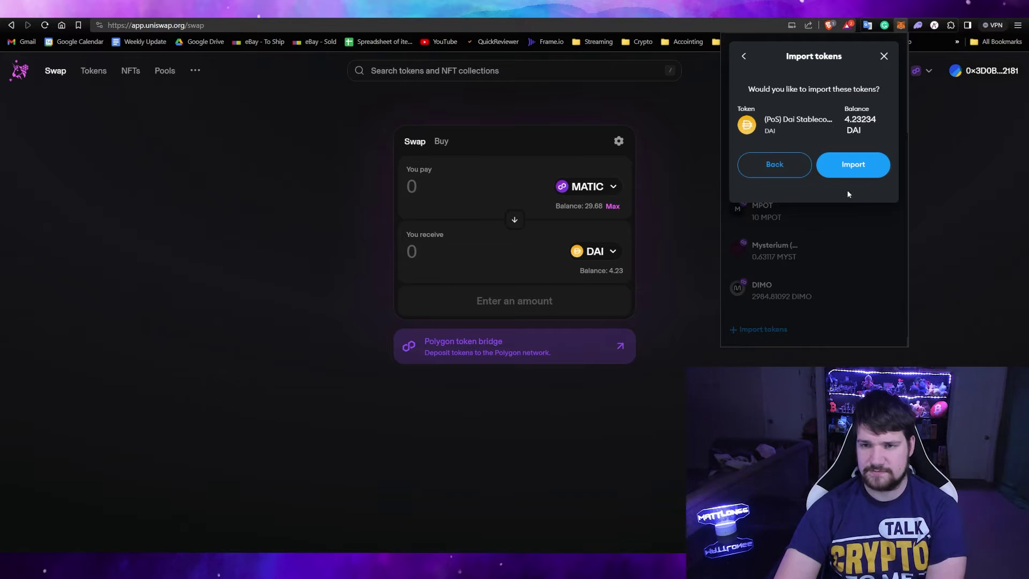
click(852, 165)
scroll(833, 148, down, 3)
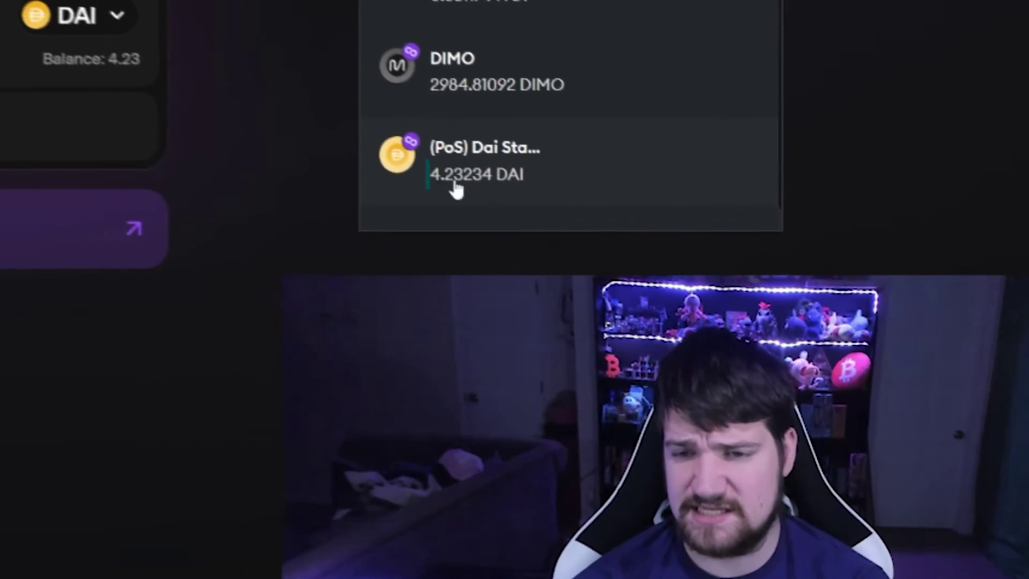
drag(753, 323, 786, 322)
drag(417, 174, 474, 170)
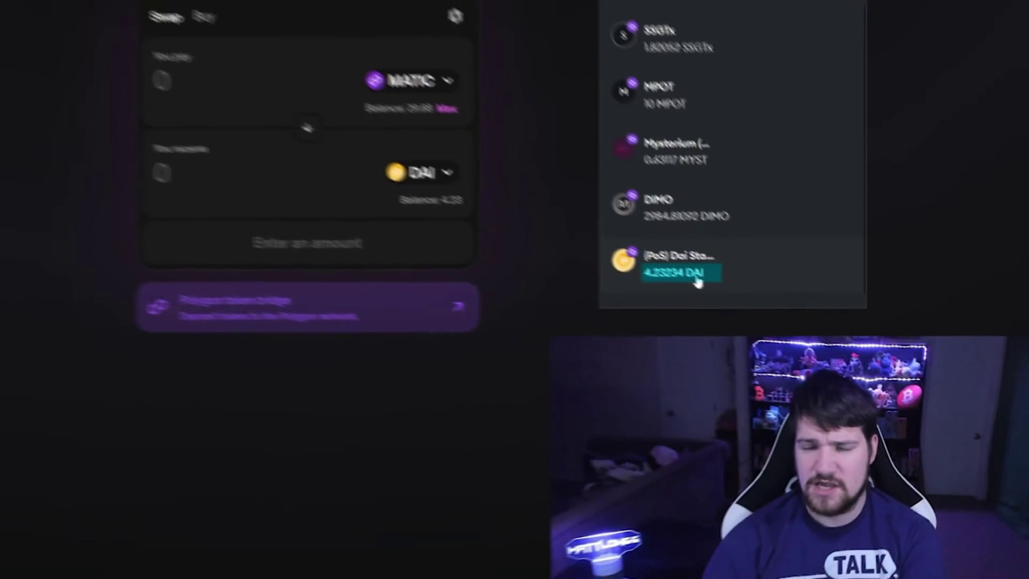
click(705, 236)
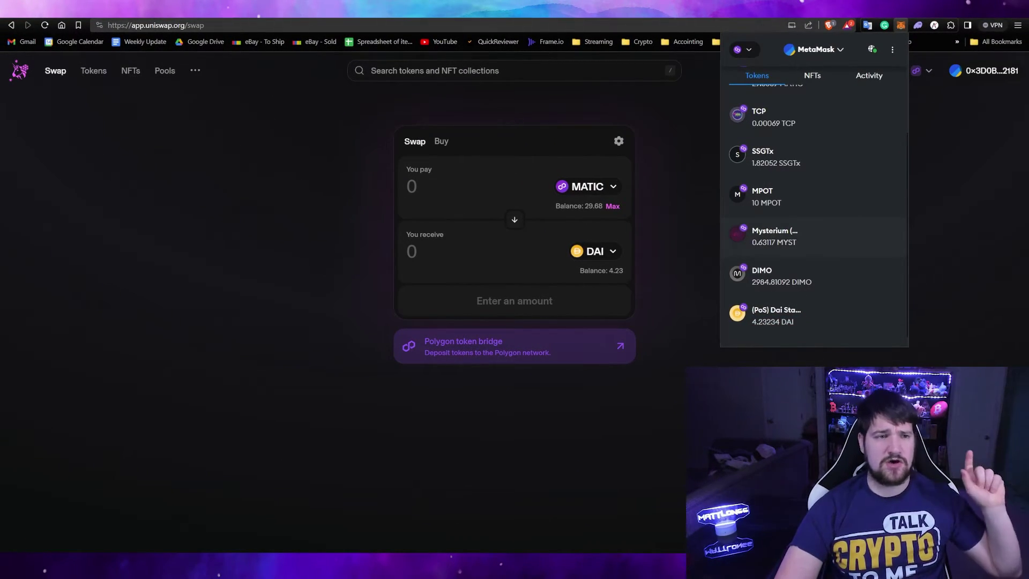
- Open the Connext bridge form and browse the source and destination chain lists
key(ctrl+Tab)
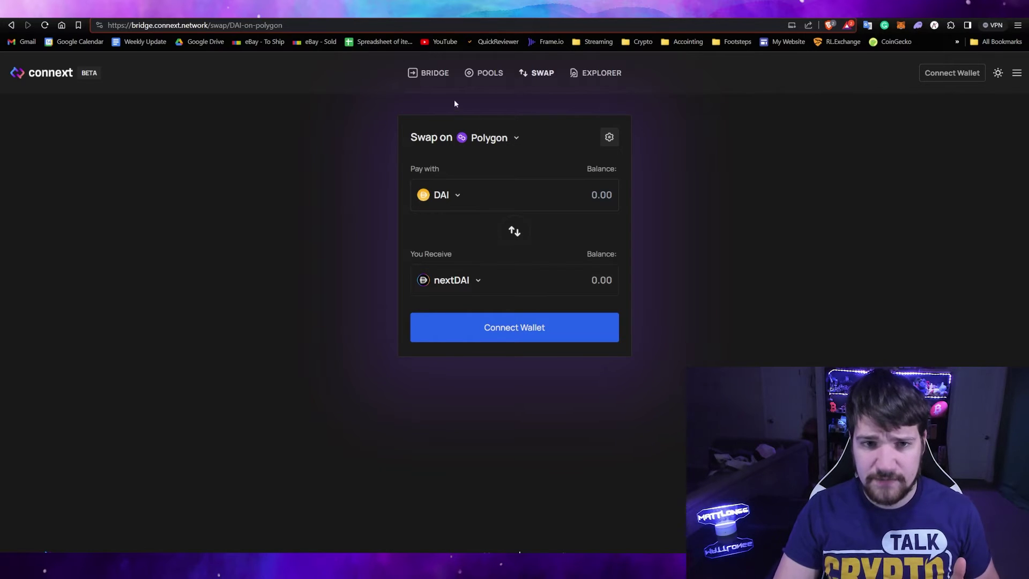
click(435, 74)
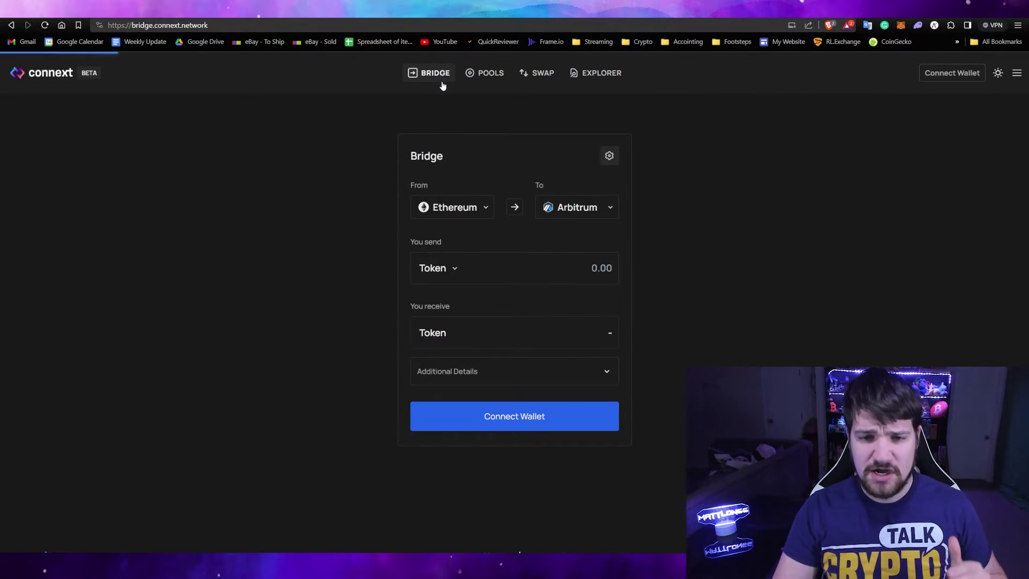
click(454, 206)
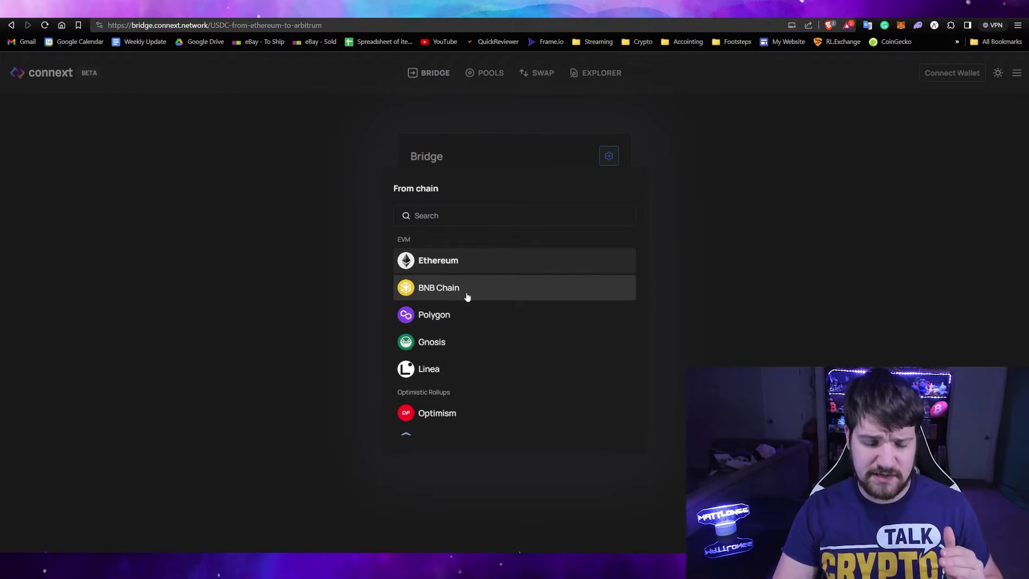
scroll(467, 296, down, 1)
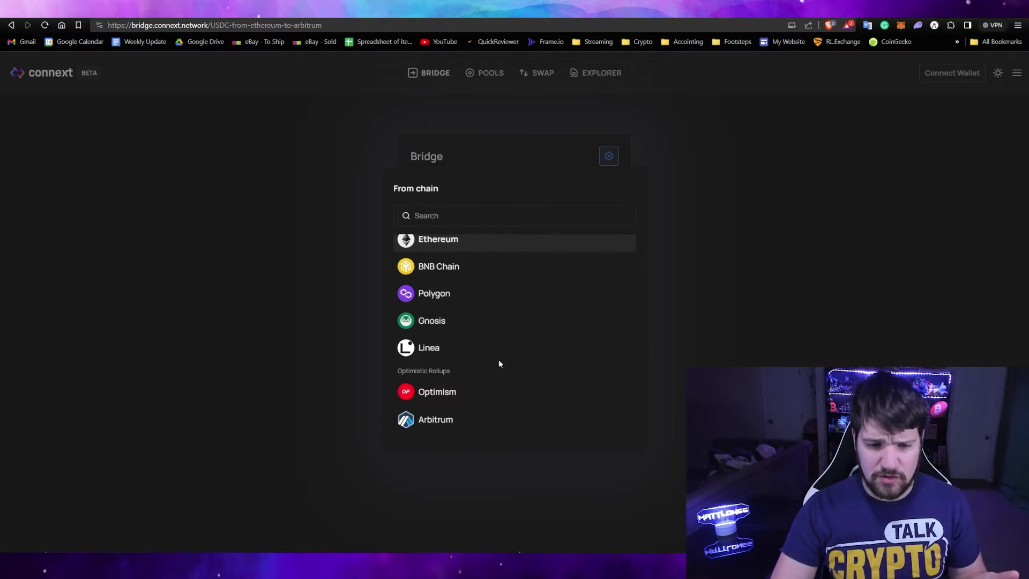
scroll(499, 361, up, 1)
click(696, 280)
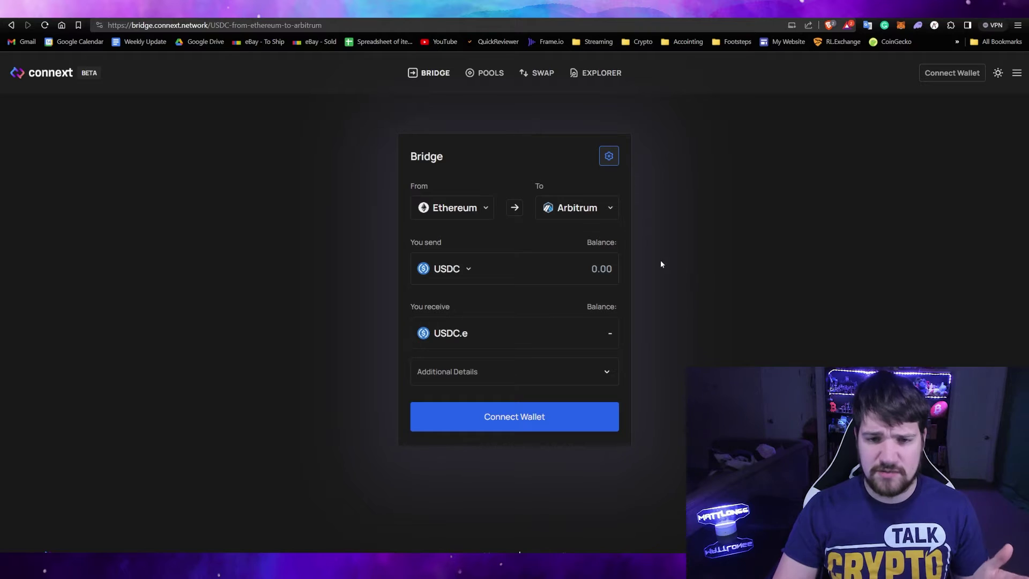
click(586, 217)
scroll(525, 343, down, 1)
scroll(526, 368, up, 1)
click(691, 262)
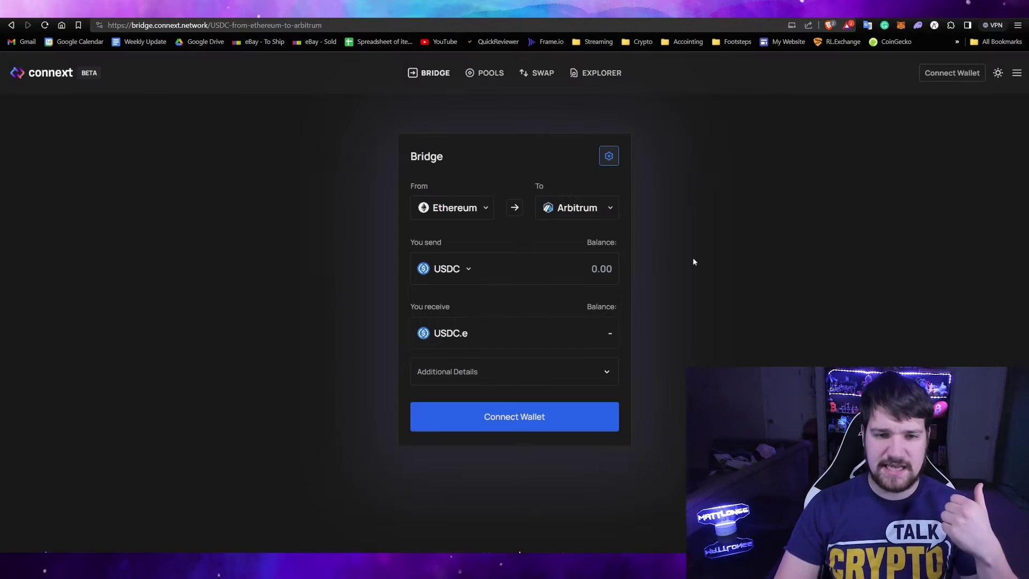
- Set the bridge route from Polygon to Gnosis with DAI as the token
click(455, 207)
click(445, 321)
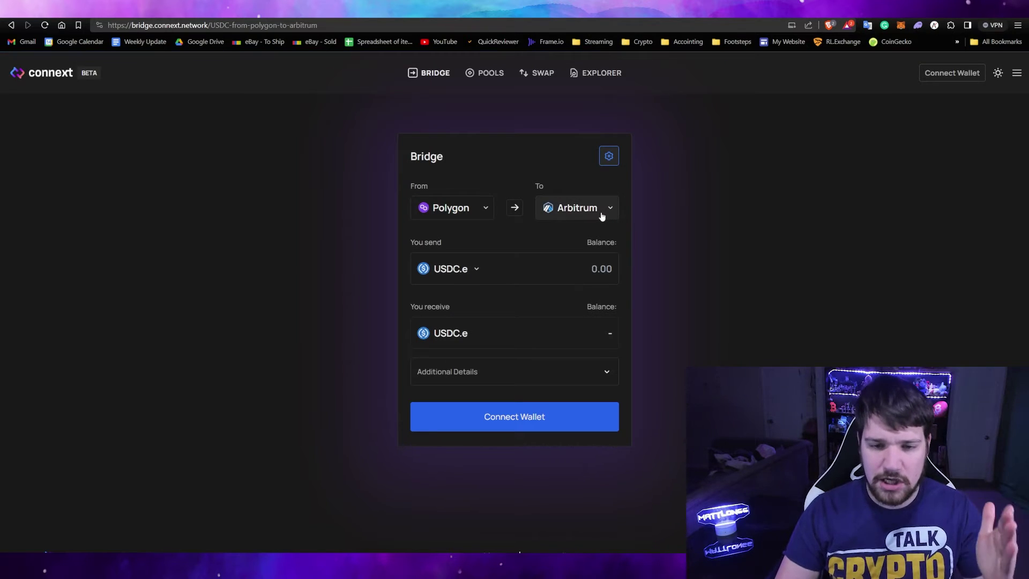
click(537, 209)
scroll(466, 297, down, 1)
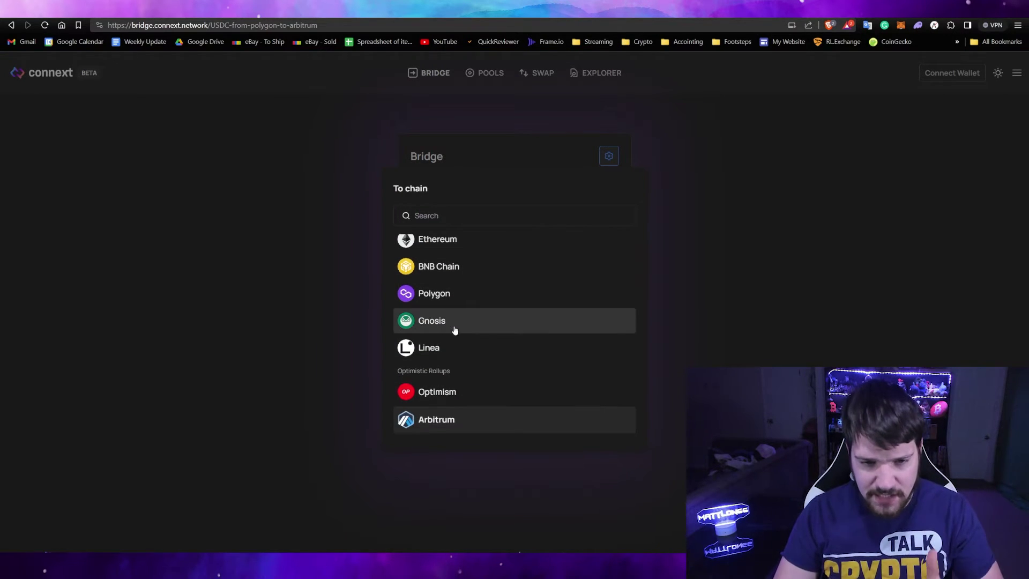
click(457, 326)
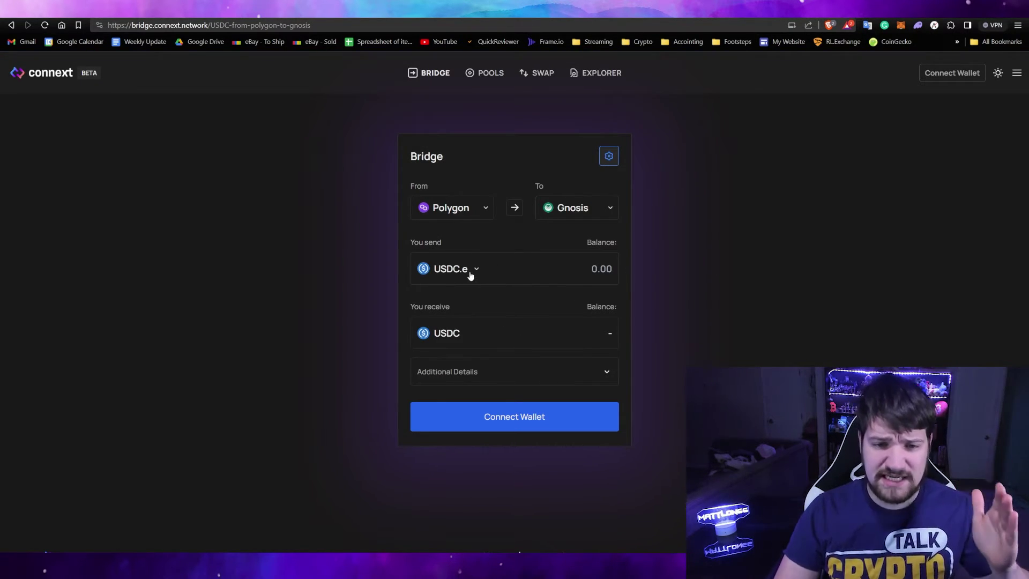
click(469, 269)
click(445, 316)
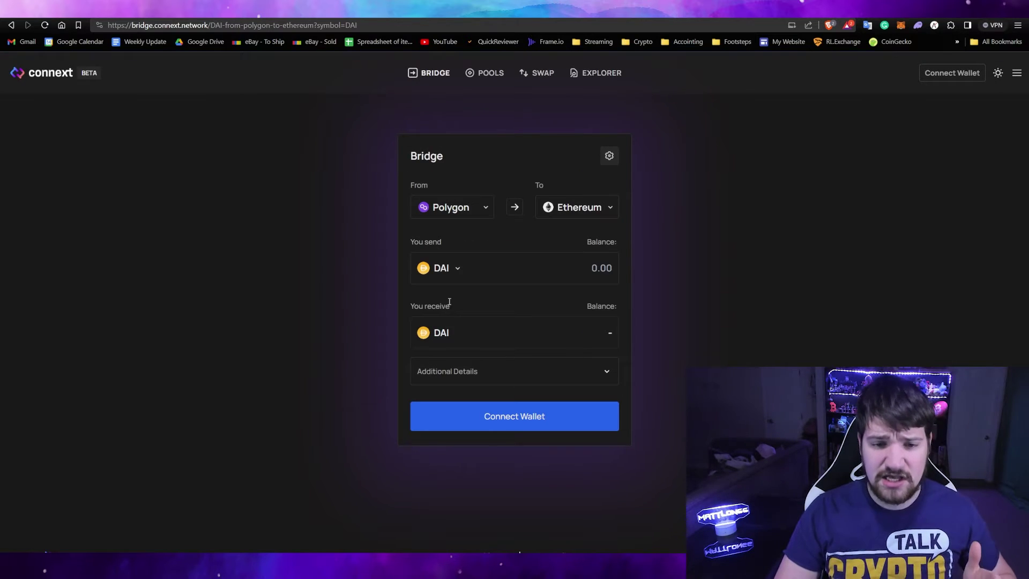
- Connect the MetaMask wallet to Connext
click(604, 213)
click(757, 352)
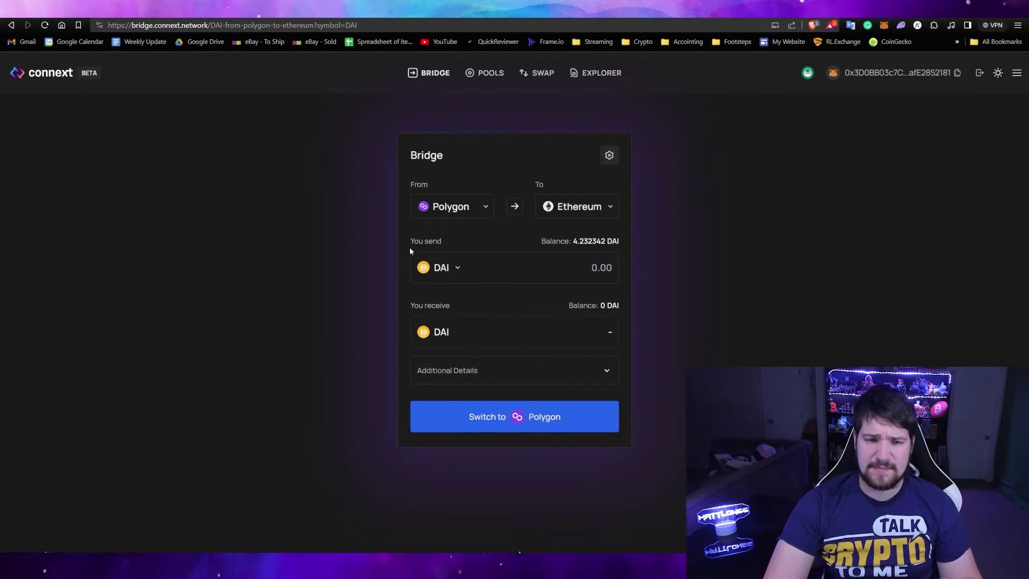
click(557, 211)
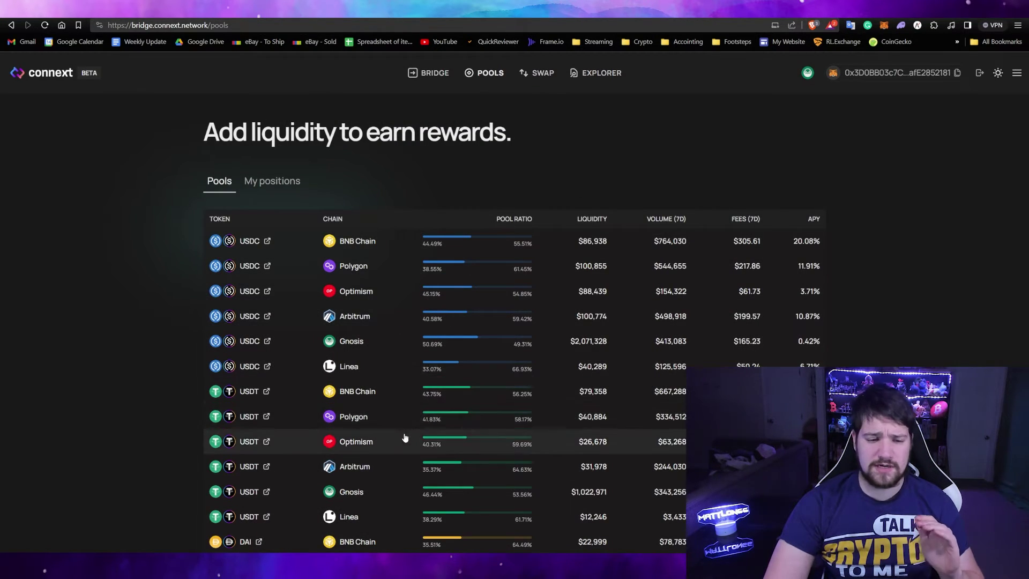
scroll(399, 436, down, 5)
scroll(385, 445, down, 1)
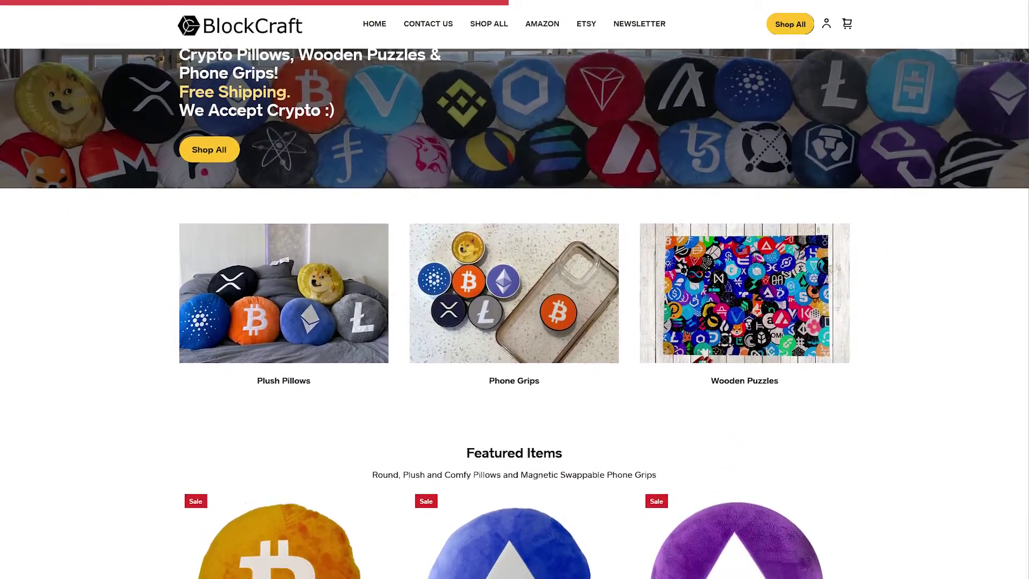
- Scroll down the BlockCraft shop to the Crypto.com, Binance and Uniswap pillows
scroll(514, 289, down, 5)
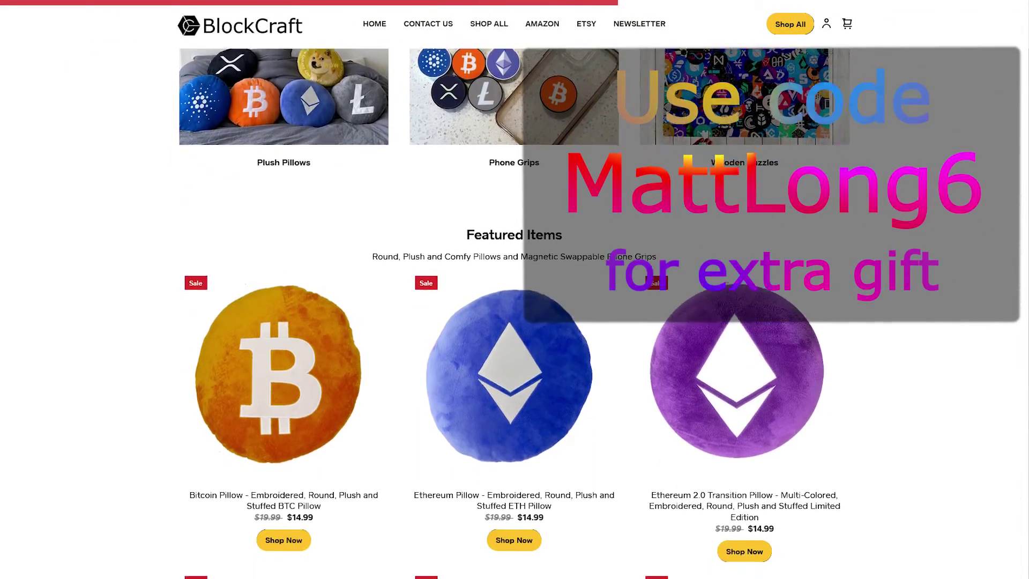
scroll(514, 289, down, 6)
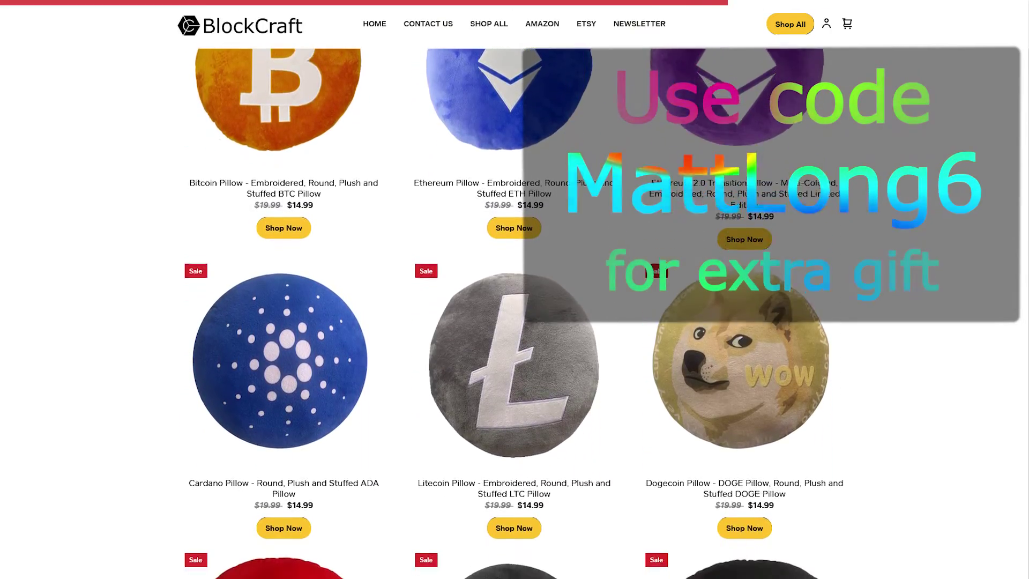
scroll(514, 289, down, 6)
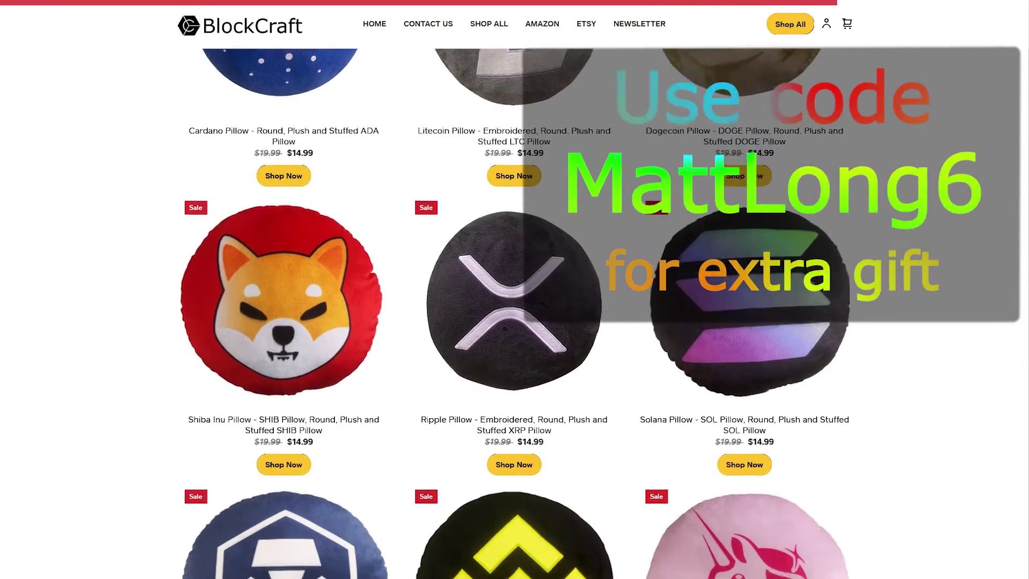
scroll(514, 289, down, 6)
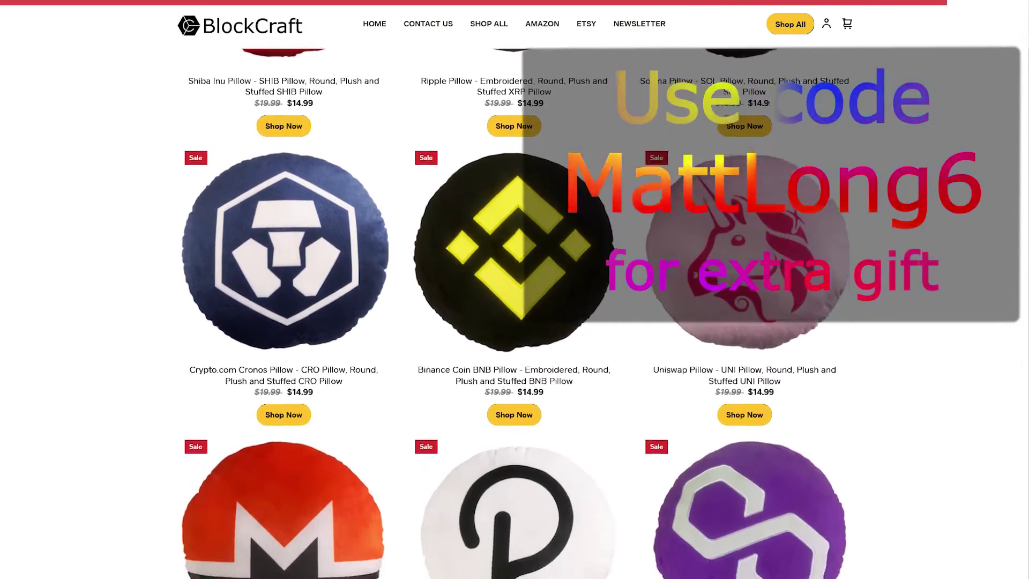
scroll(514, 290, down, 2)
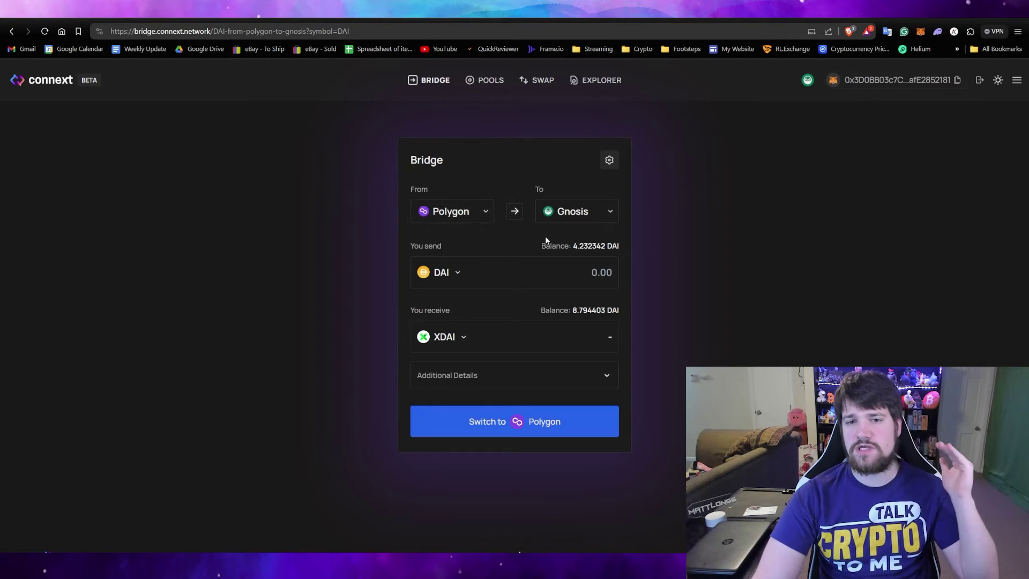
- Send the full 4.23 DAI balance to Gnosis and approve DAI spending in MetaMask
click(453, 274)
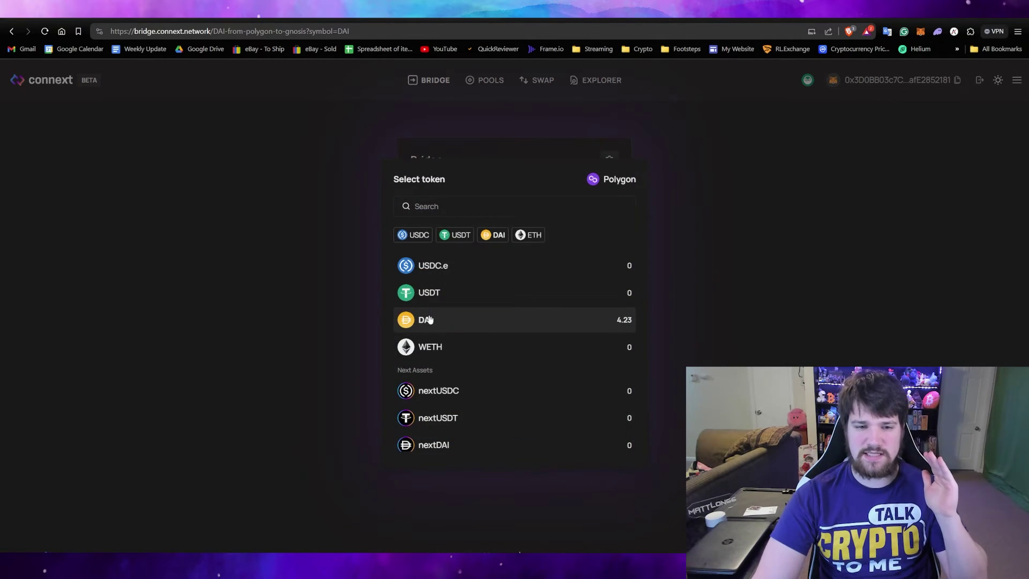
click(427, 320)
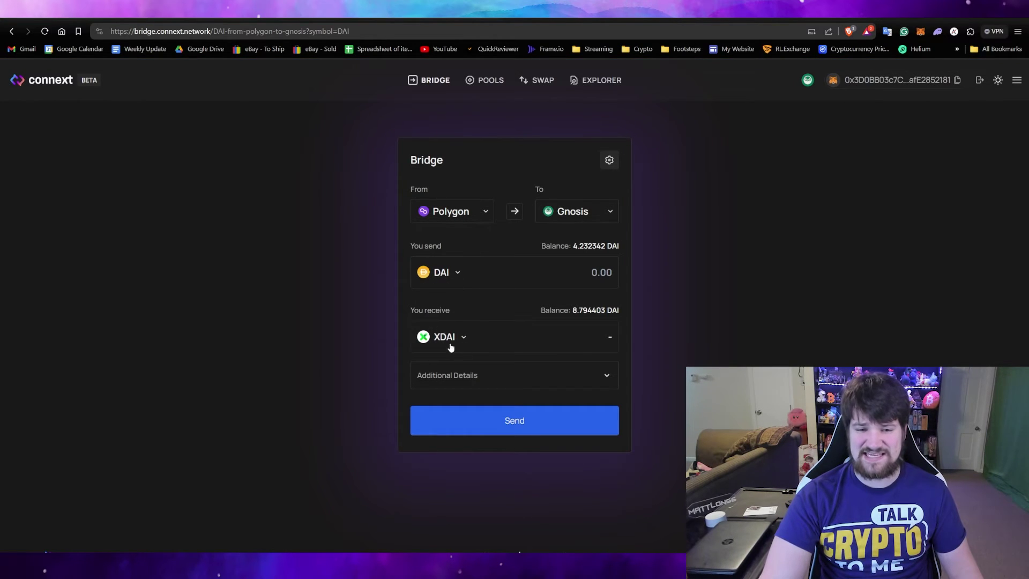
click(576, 246)
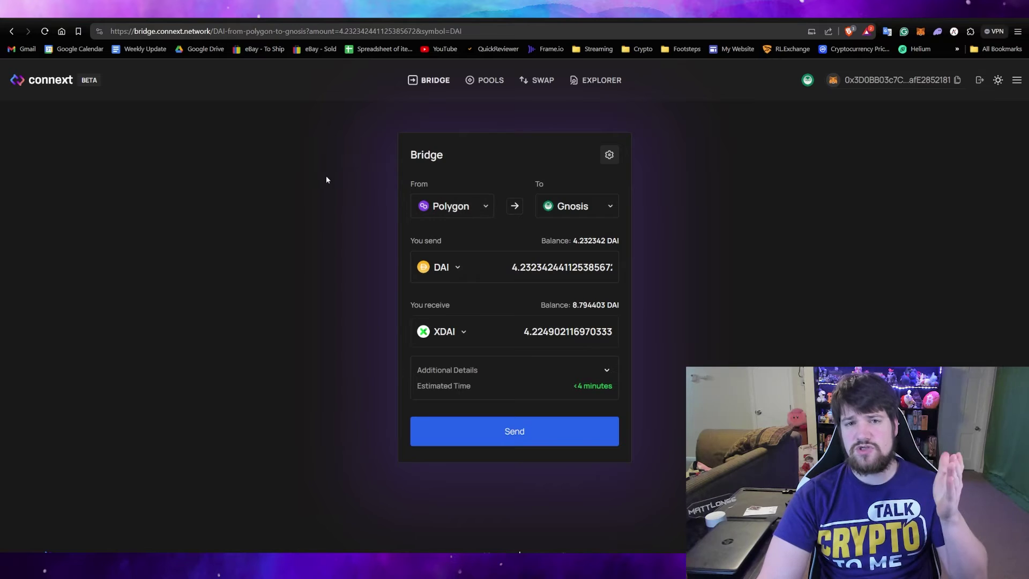
click(523, 430)
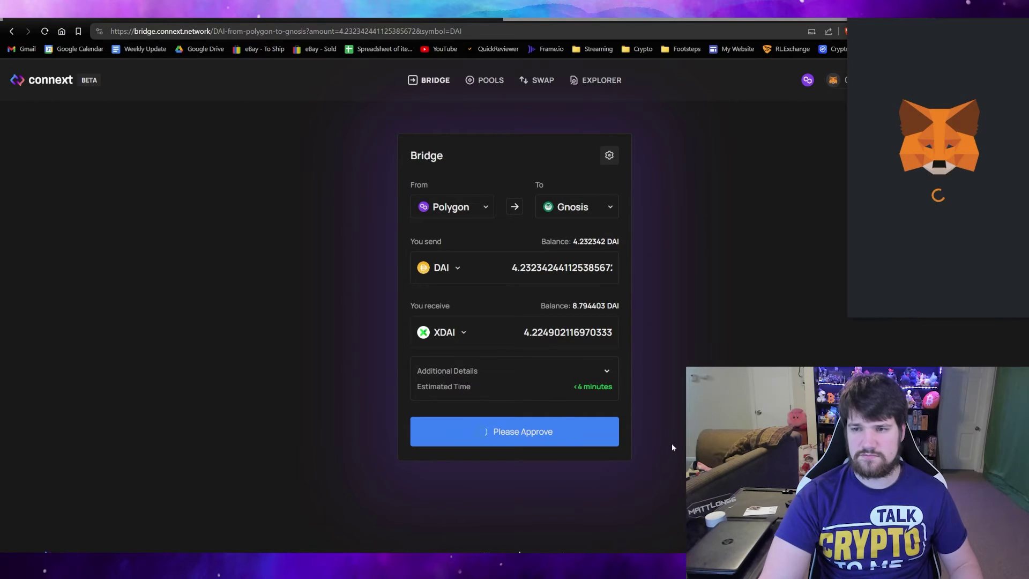
click(974, 298)
click(973, 297)
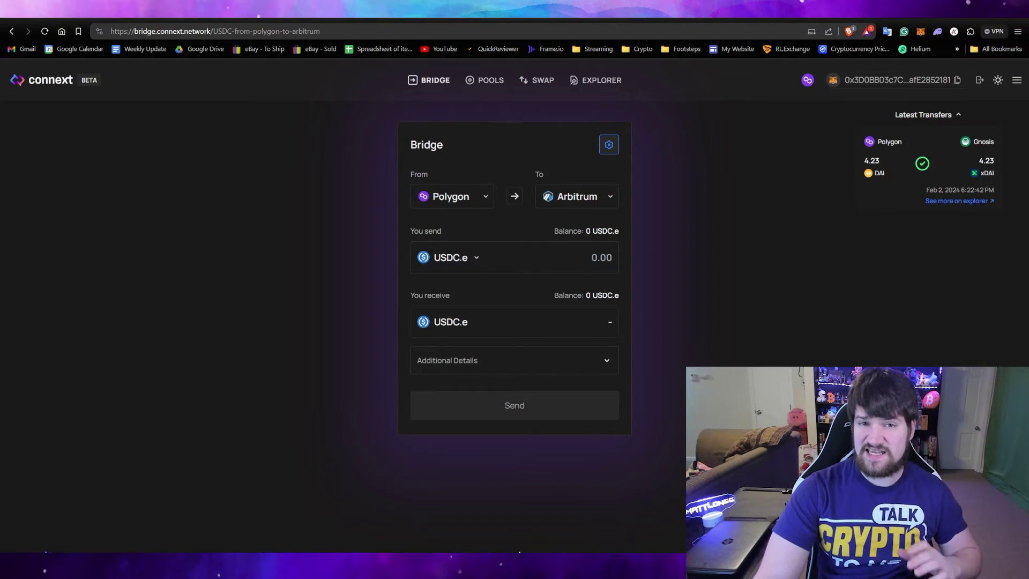
click(921, 33)
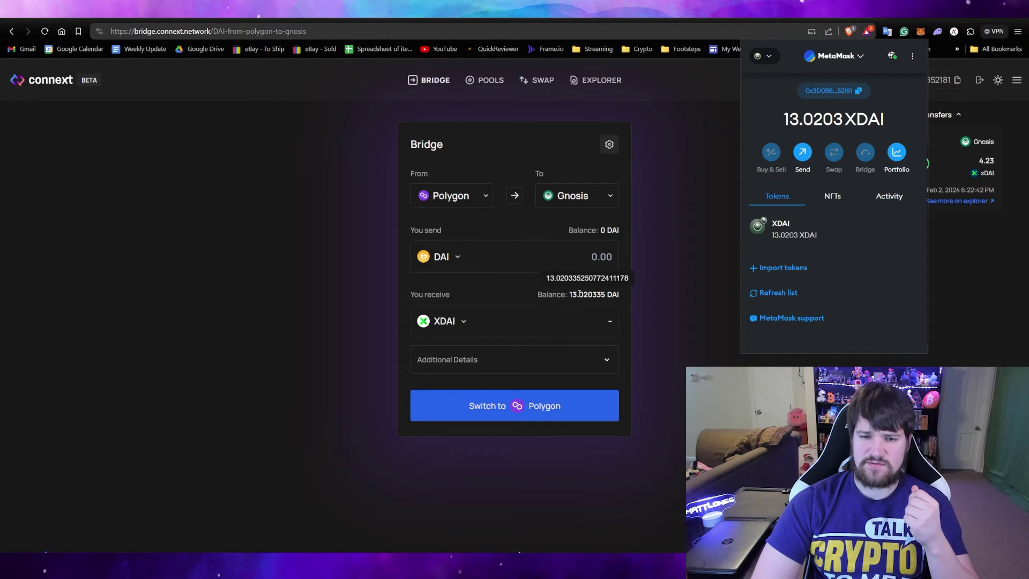
click(685, 260)
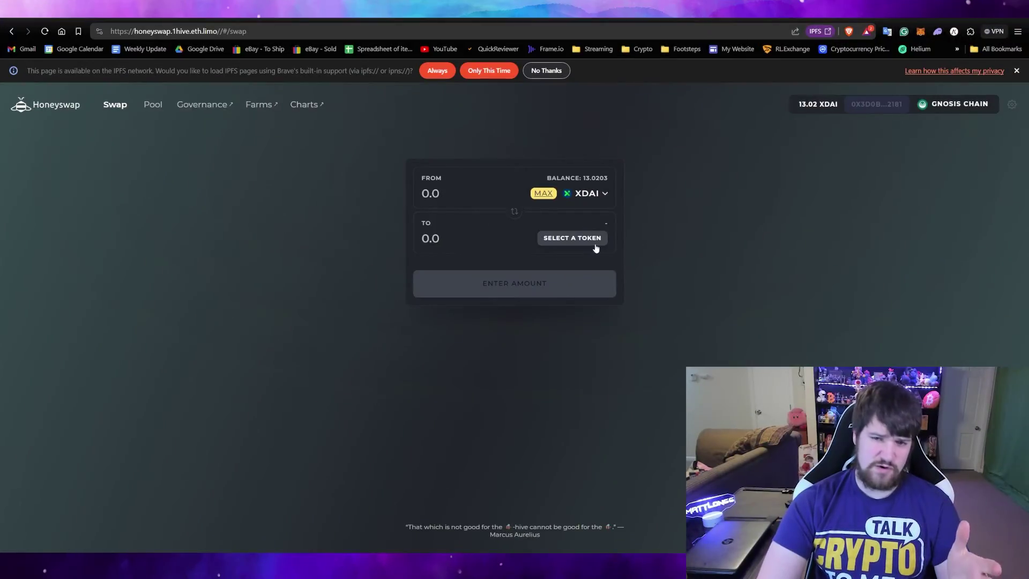
- Pick HOPR, enter 12 xDAI, and confirm the swap for about 181.88 HOPR
click(595, 240)
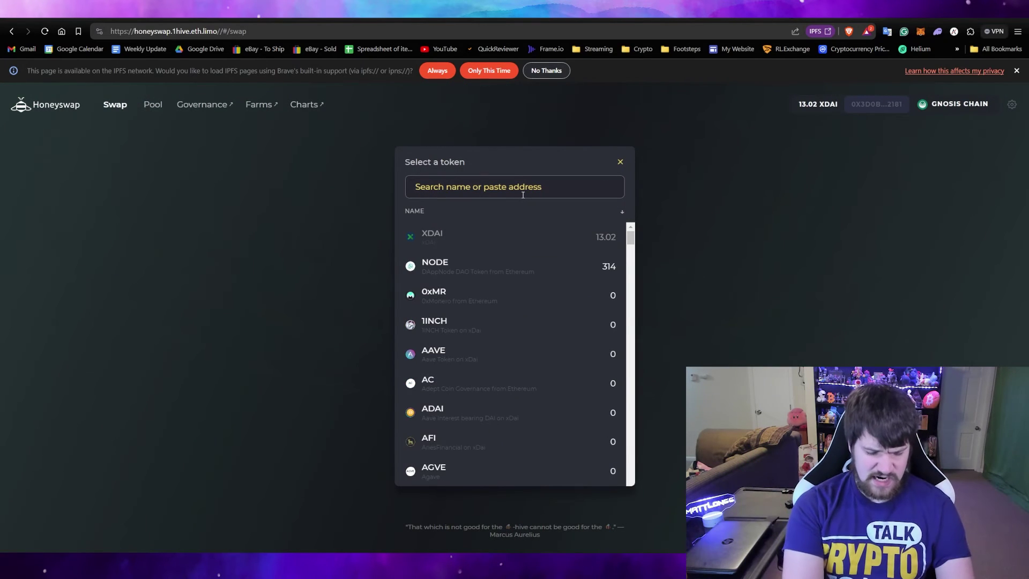
text(hopr)
click(458, 238)
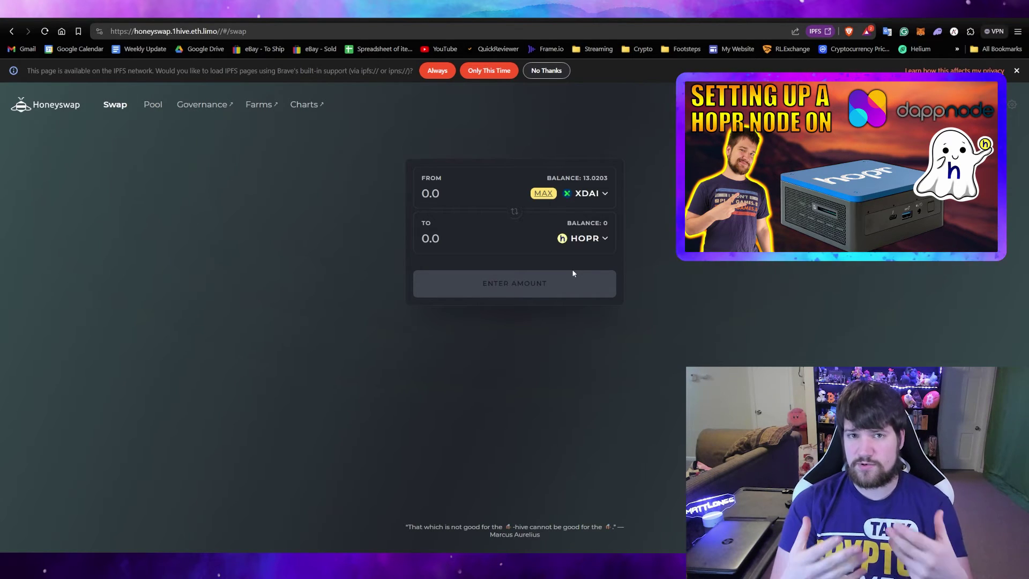
click(543, 193)
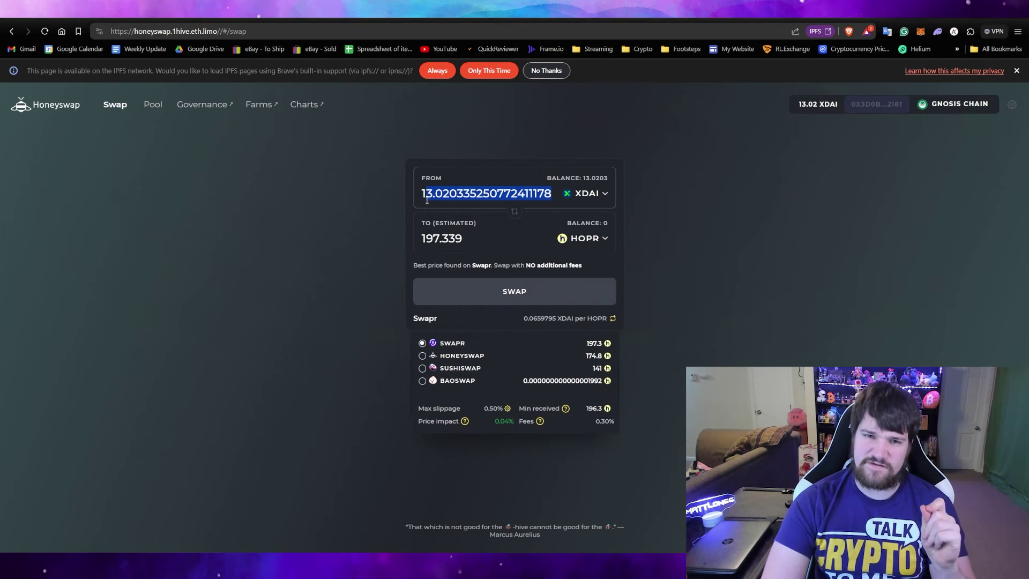
text(2)
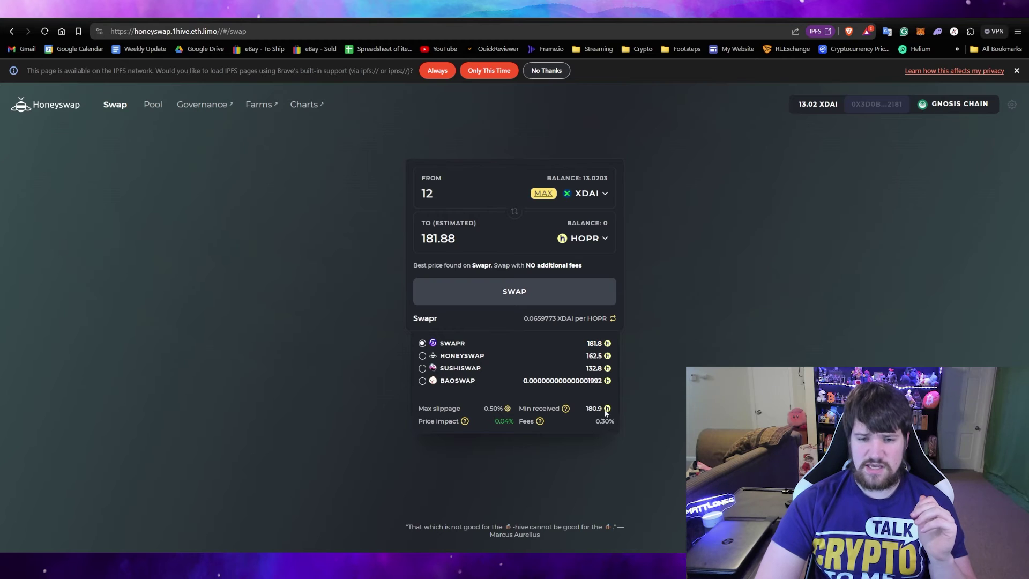
click(533, 296)
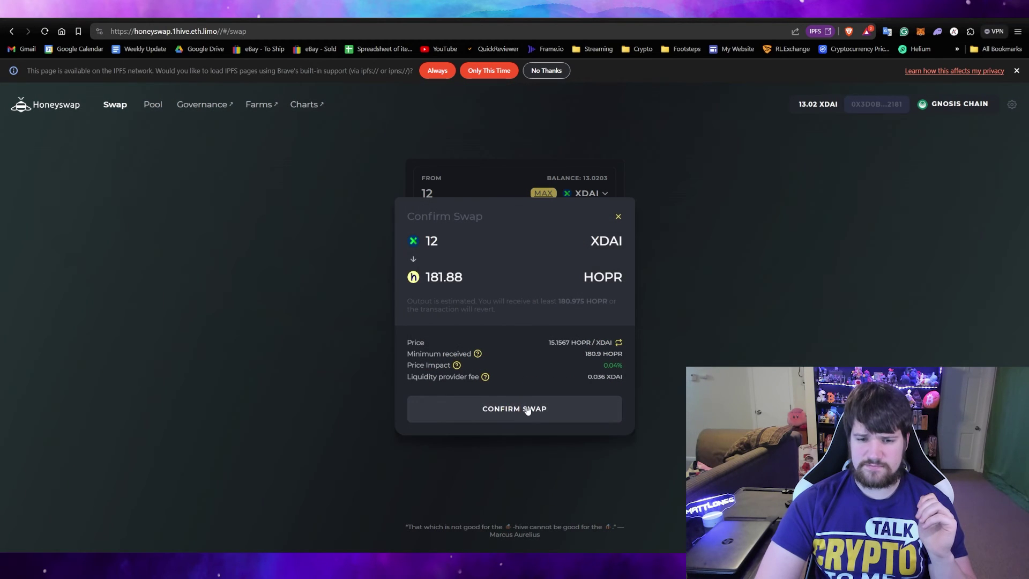
click(527, 410)
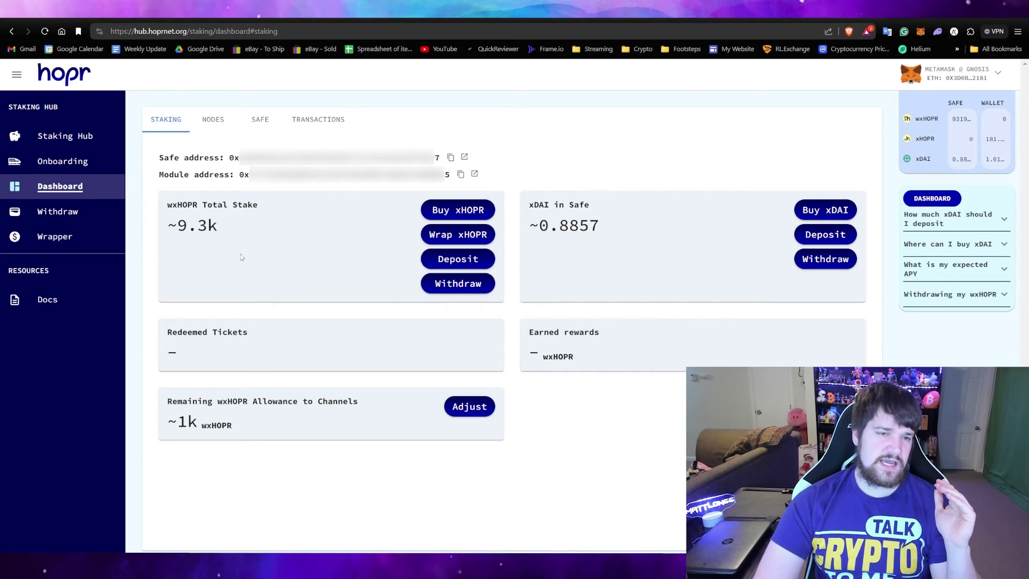
- Wrap the 181.97 xHOPR into wxHOPR, then fund the safe with the full wxHOPR balance
click(56, 236)
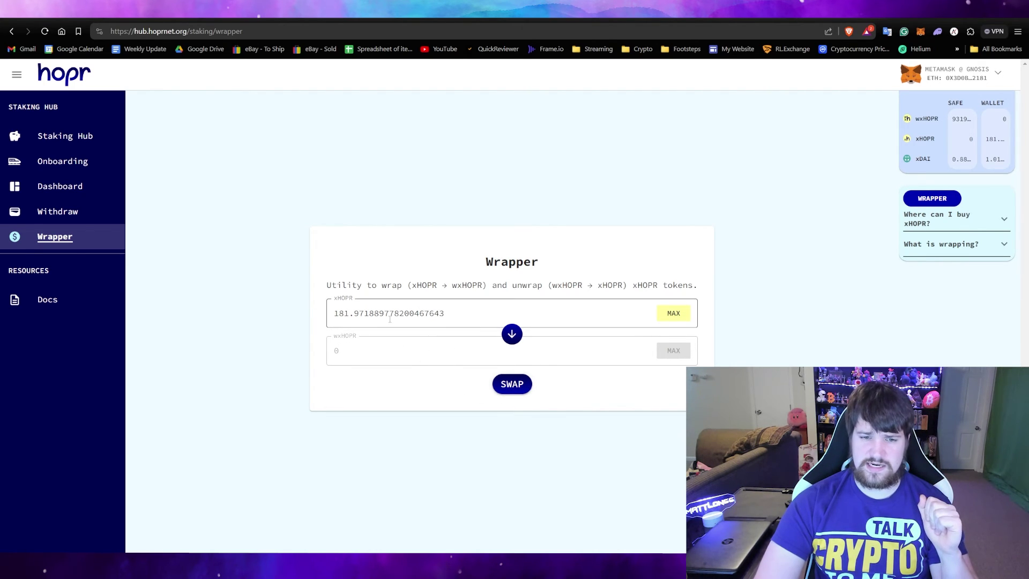
click(512, 384)
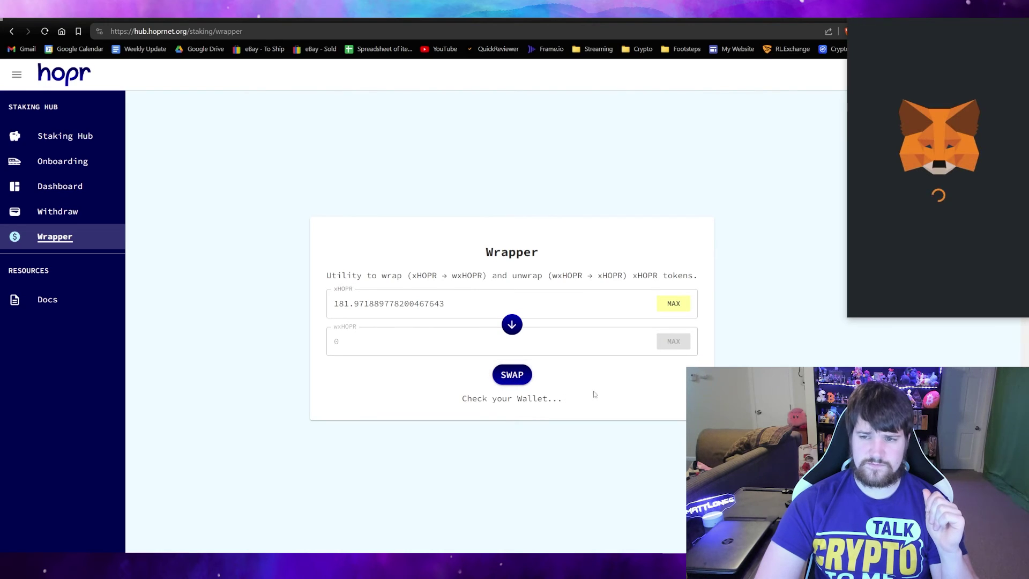
click(60, 185)
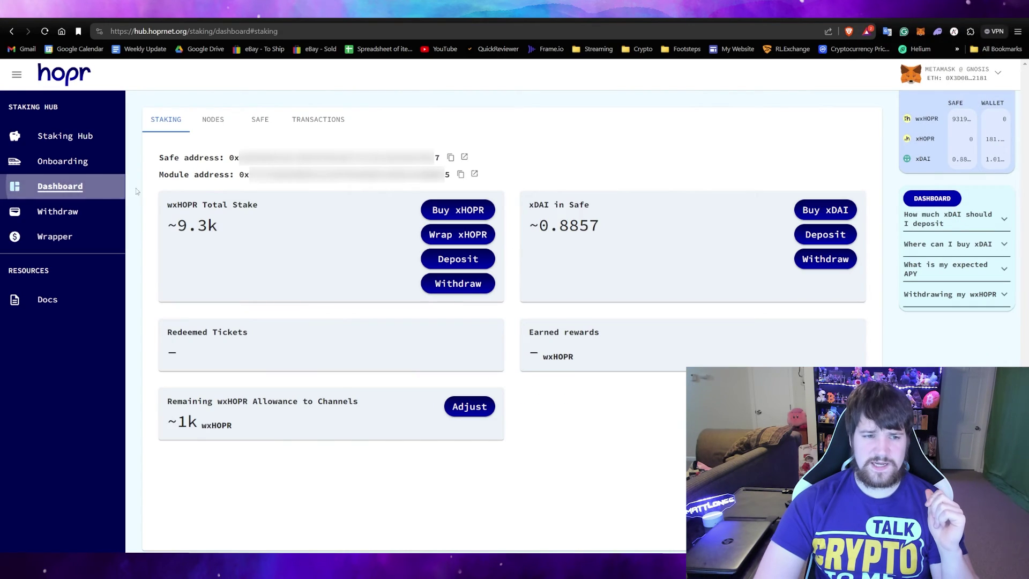
click(457, 260)
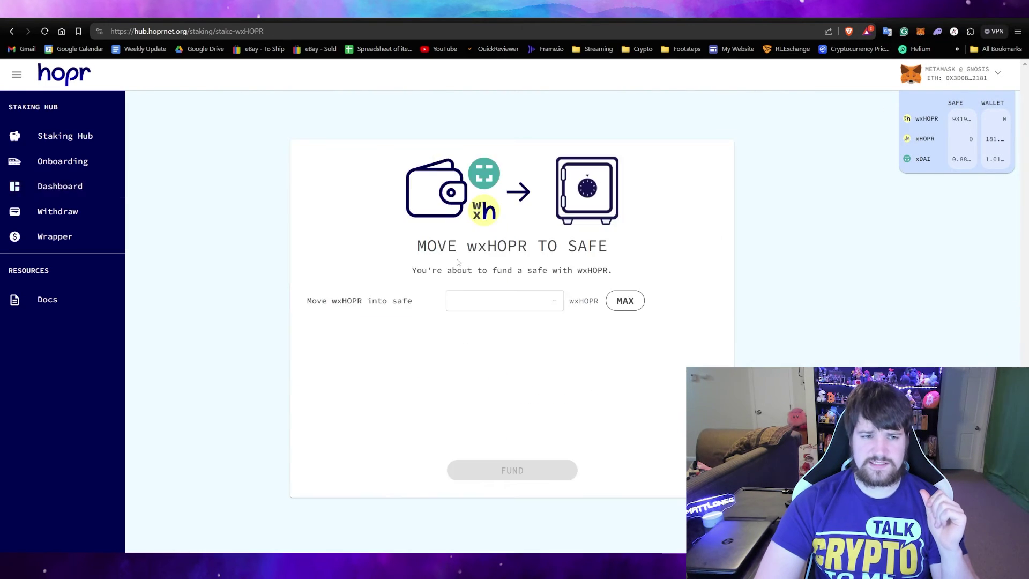
text(181)
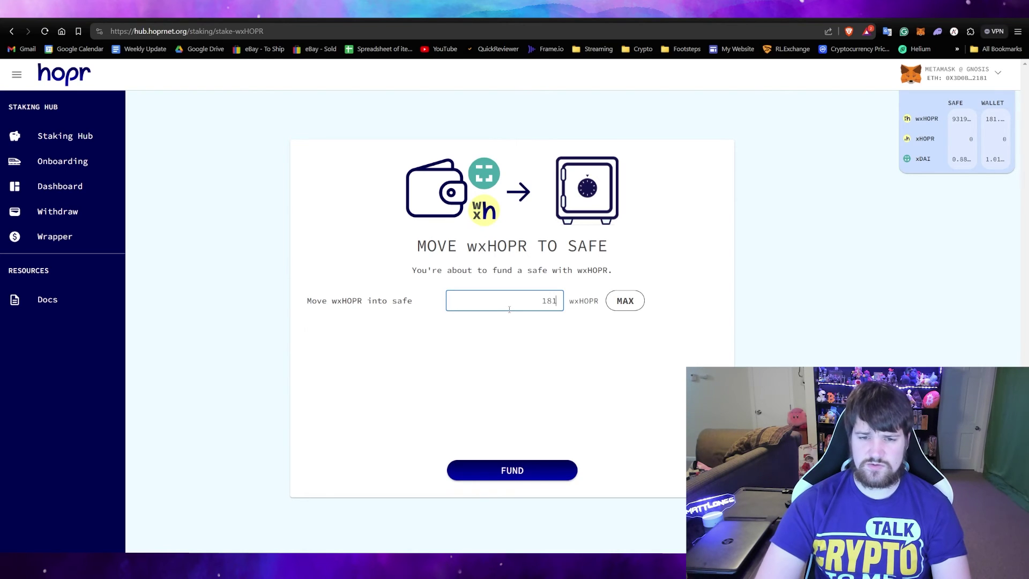
click(621, 301)
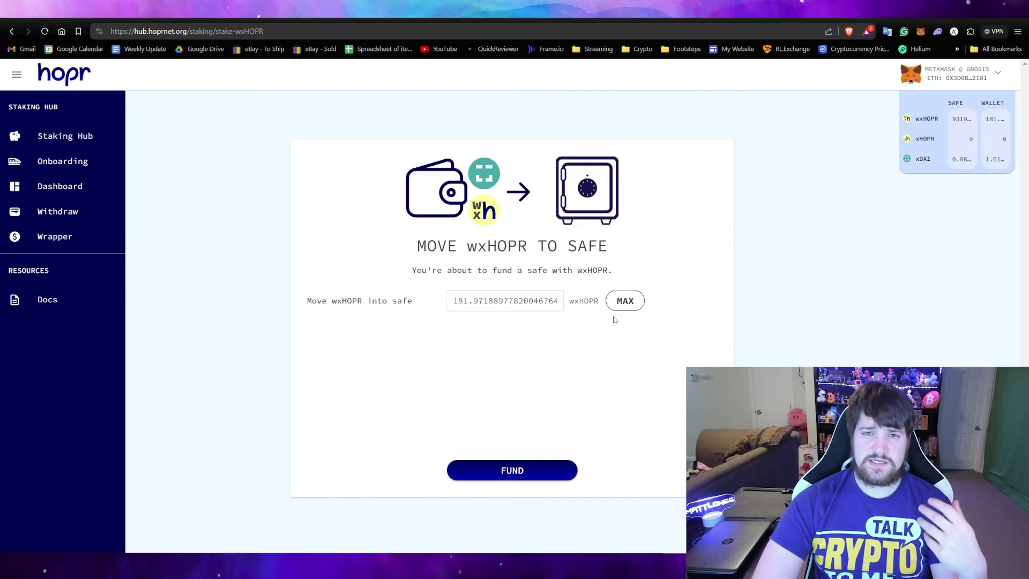
click(534, 474)
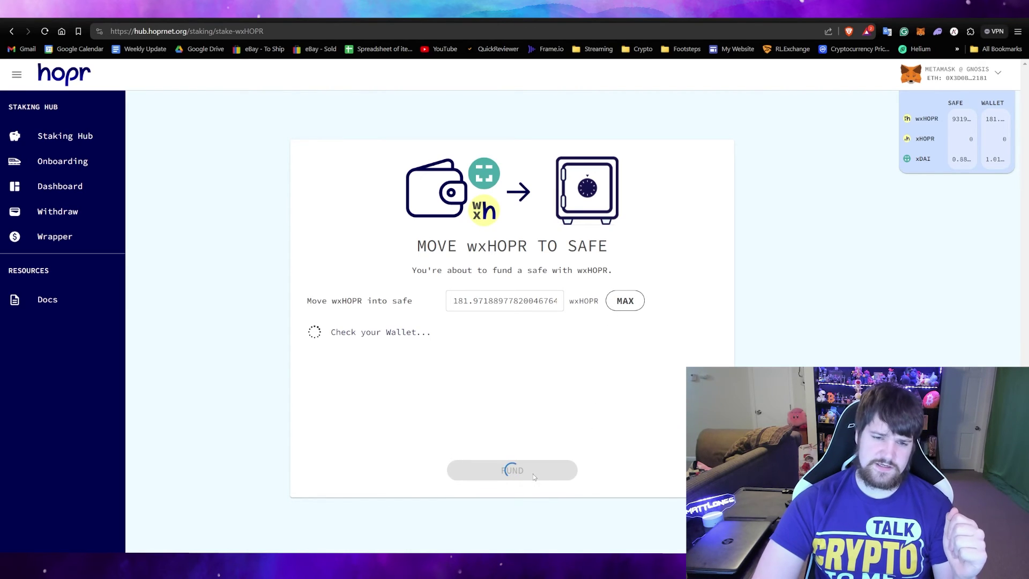
- Confirm the 181.97 wxHOPR transfer into the HOPR safe in MetaMask
click(973, 300)
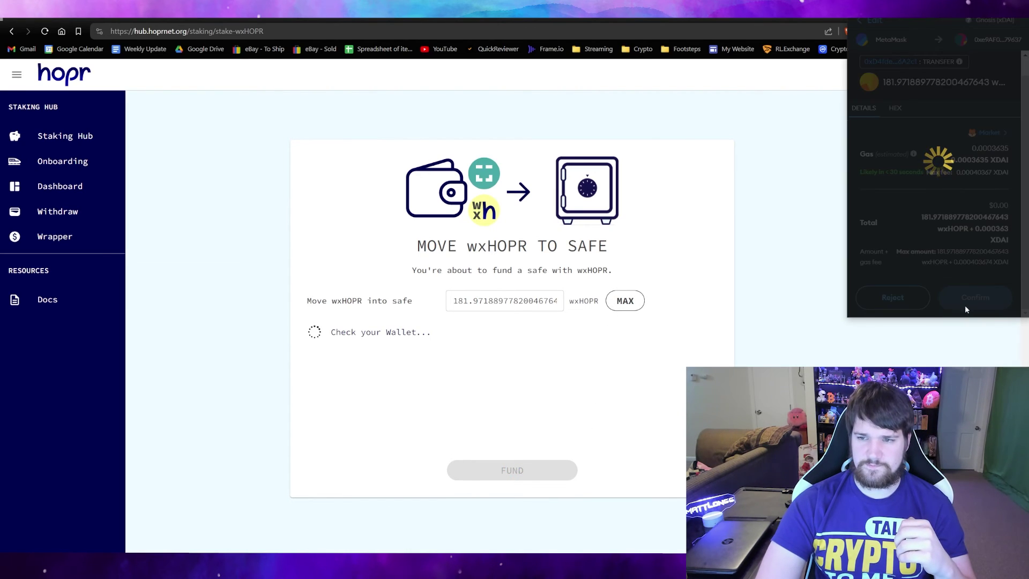